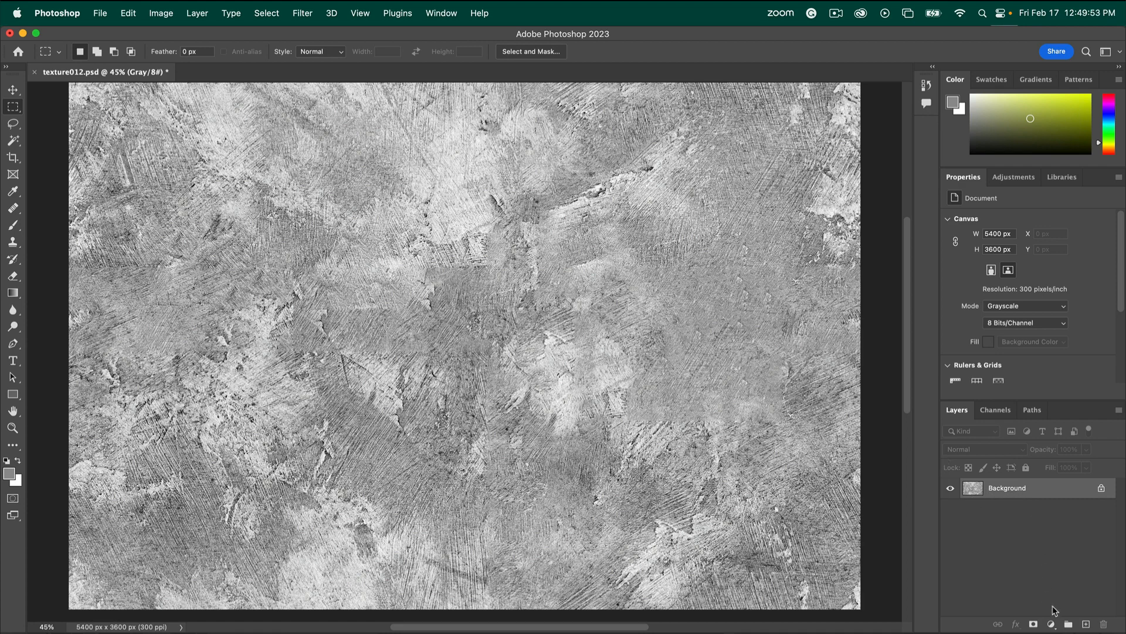
# - Add a Levels adjustment layer to the texture with the black input at 71 and the white input at 235
pyautogui.click(1052, 624)
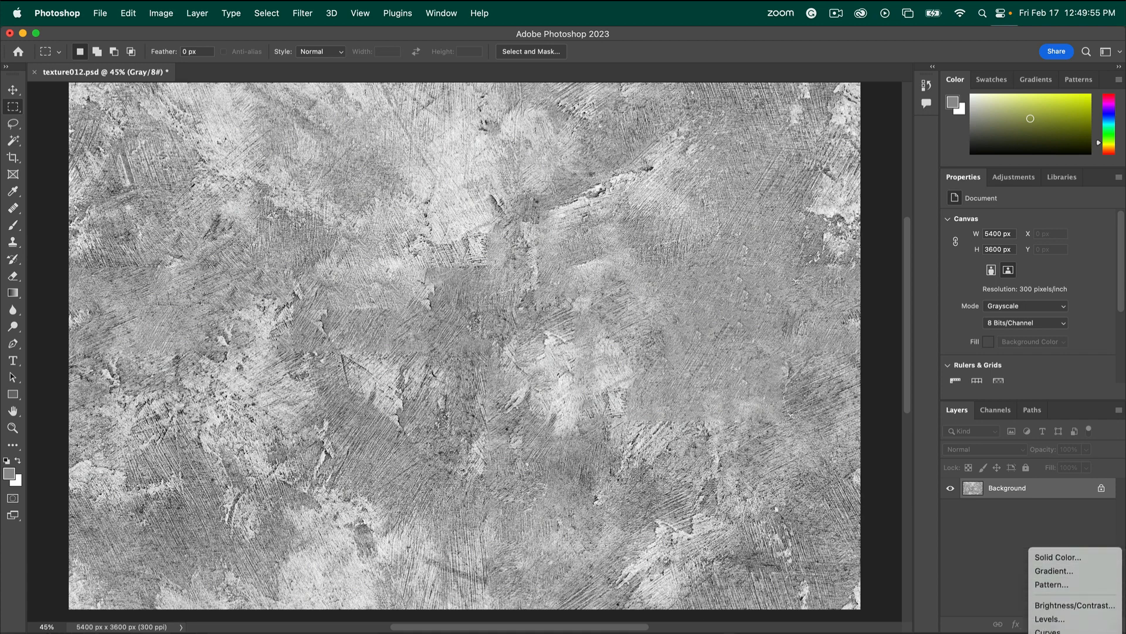
pyautogui.click(1045, 545)
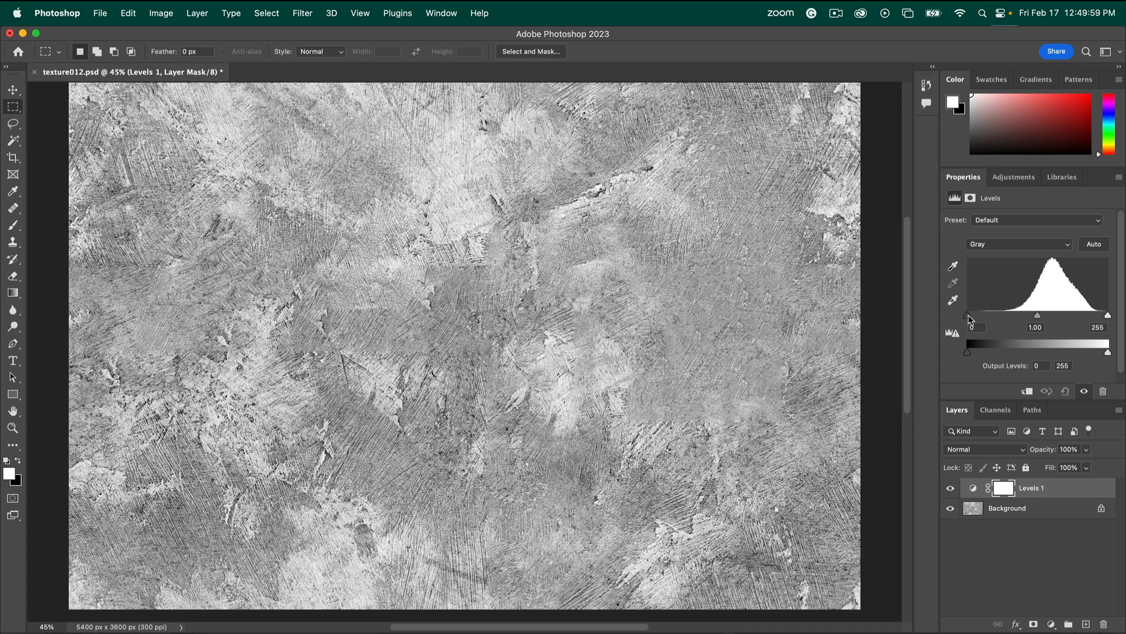
pyautogui.moveTo(969, 318); pyautogui.dragTo(1008, 318)
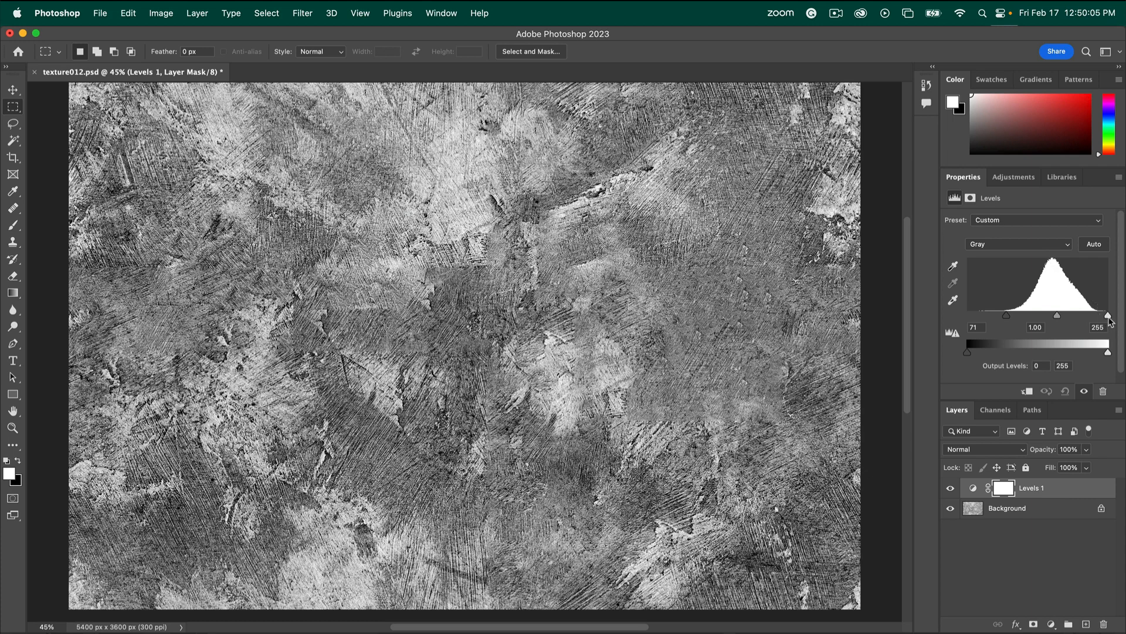
pyautogui.moveTo(1109, 316); pyautogui.dragTo(1097, 317)
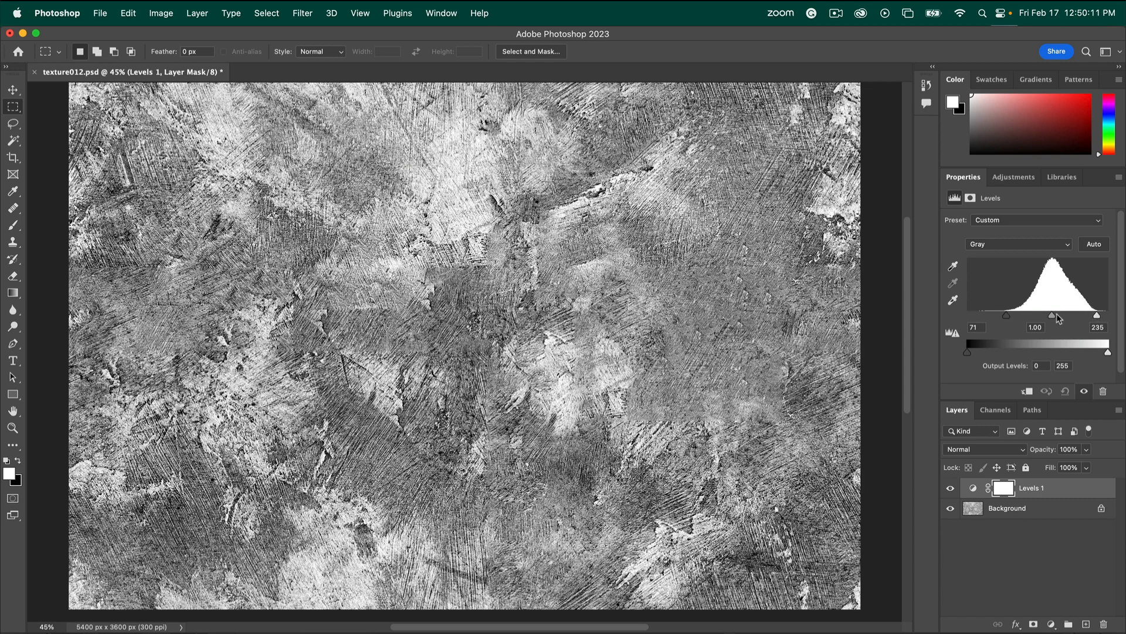
# - Merge the Levels adjustment down into the Background layer, then select and copy the entire texture image
pyautogui.click(1118, 411)
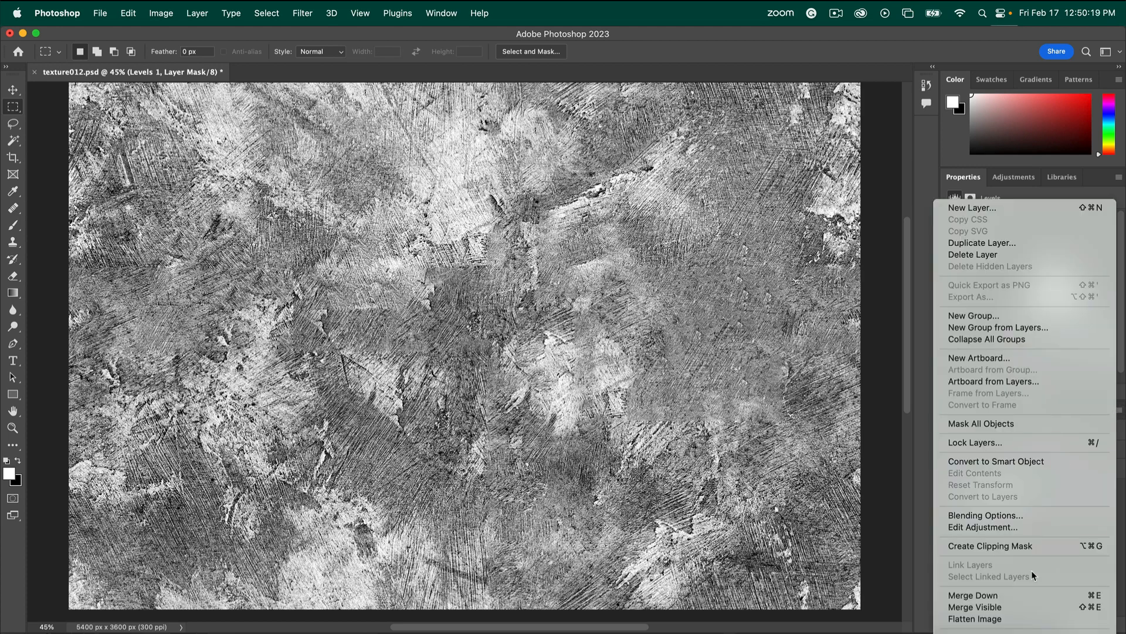
pyautogui.click(1023, 595)
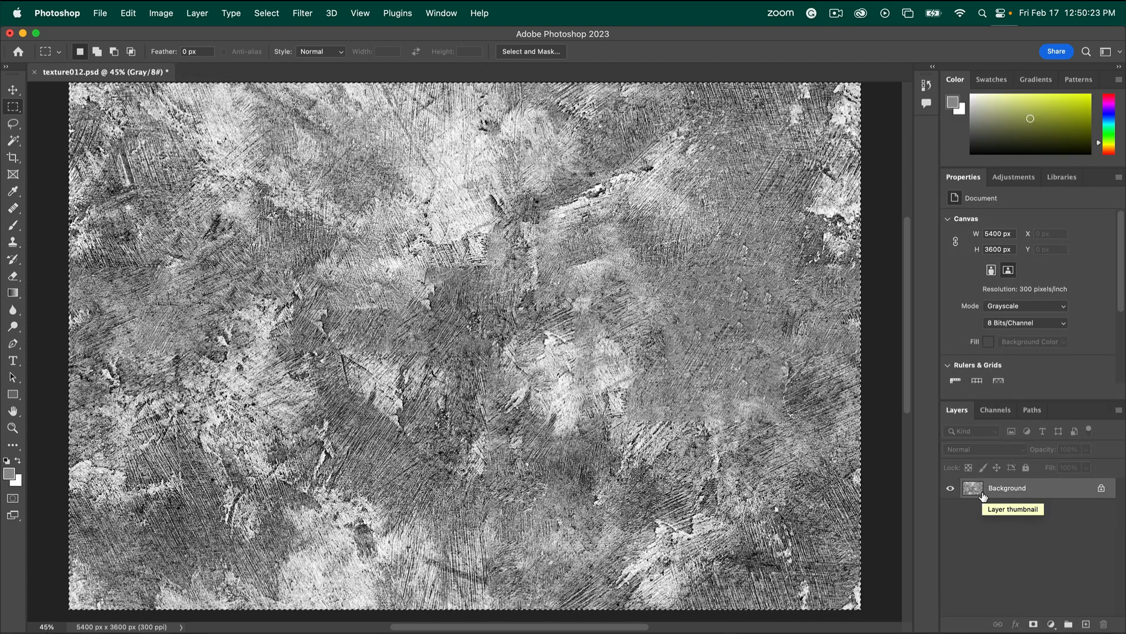
pyautogui.keyDown('super'); pyautogui.click(983, 493); pyautogui.keyUp('super')
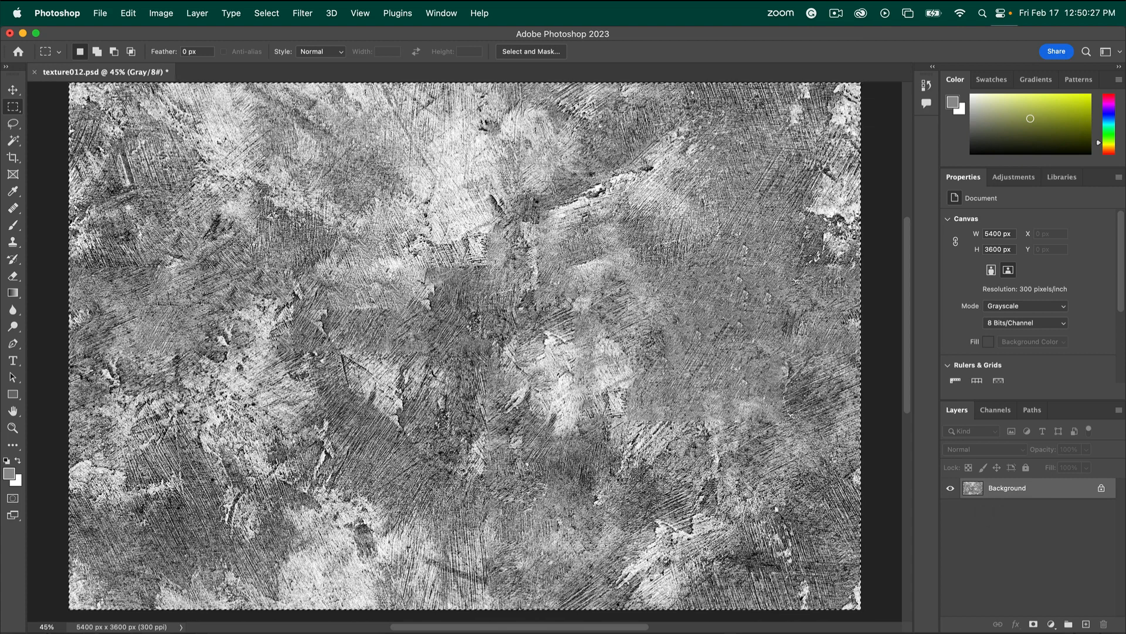
# - Switch to Illustrator and create a new 18 x 12 in landscape document in RGB color at 300 ppi
pyautogui.press('super+Tab')
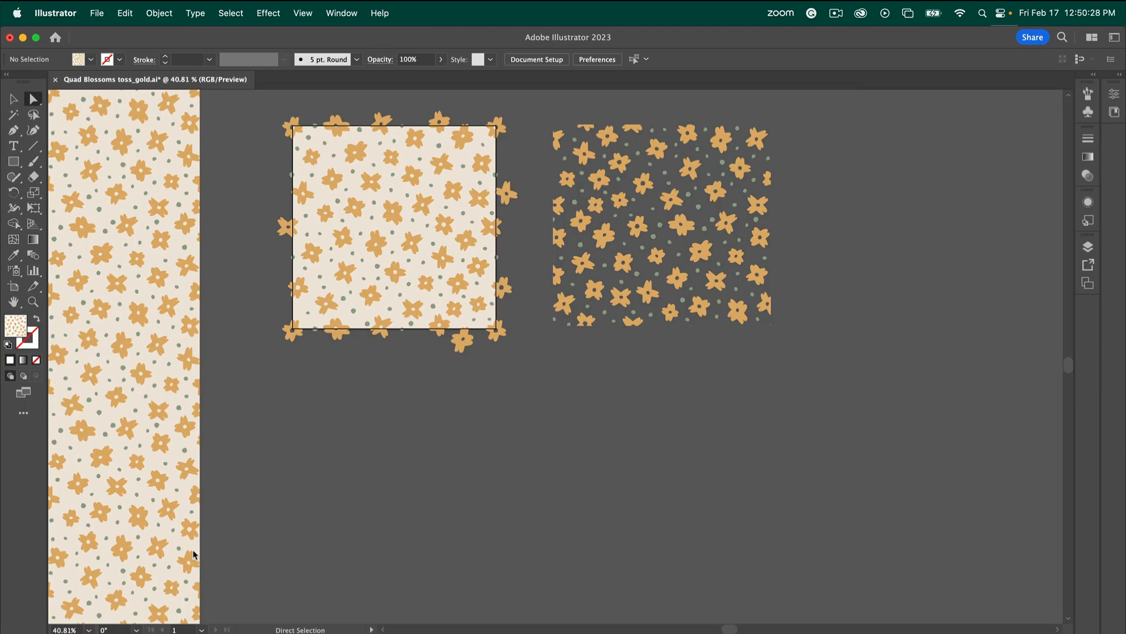
pyautogui.click(95, 13)
pyautogui.click(98, 39)
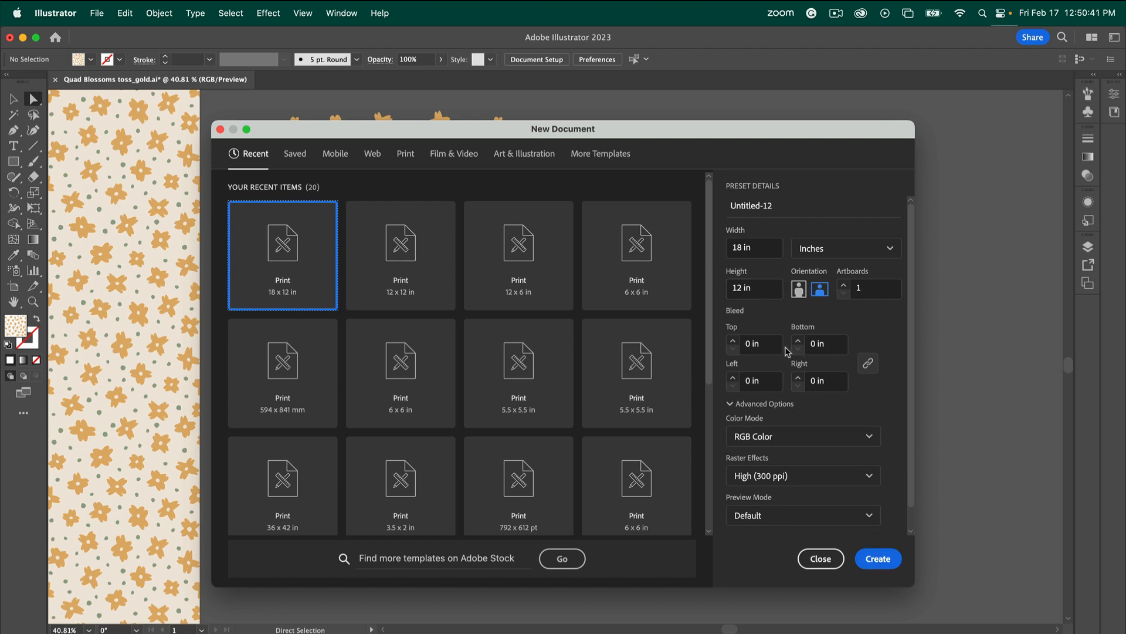
pyautogui.click(881, 560)
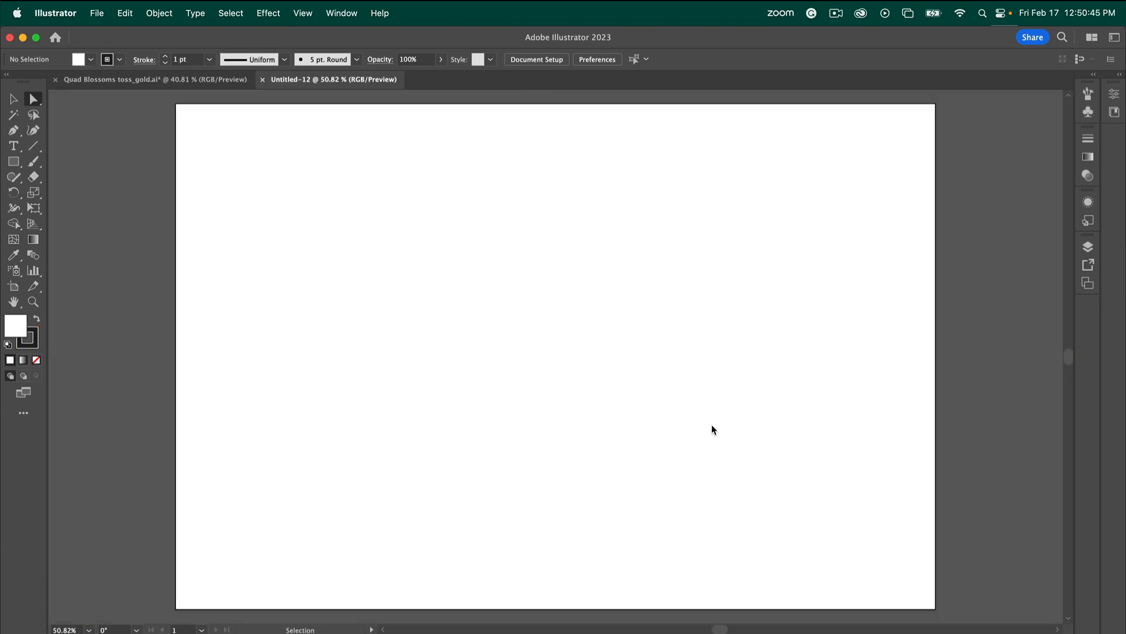
# - Paste the copied texture centered vertically on the artboard and run Image Trace on it
pyautogui.press('super+v')
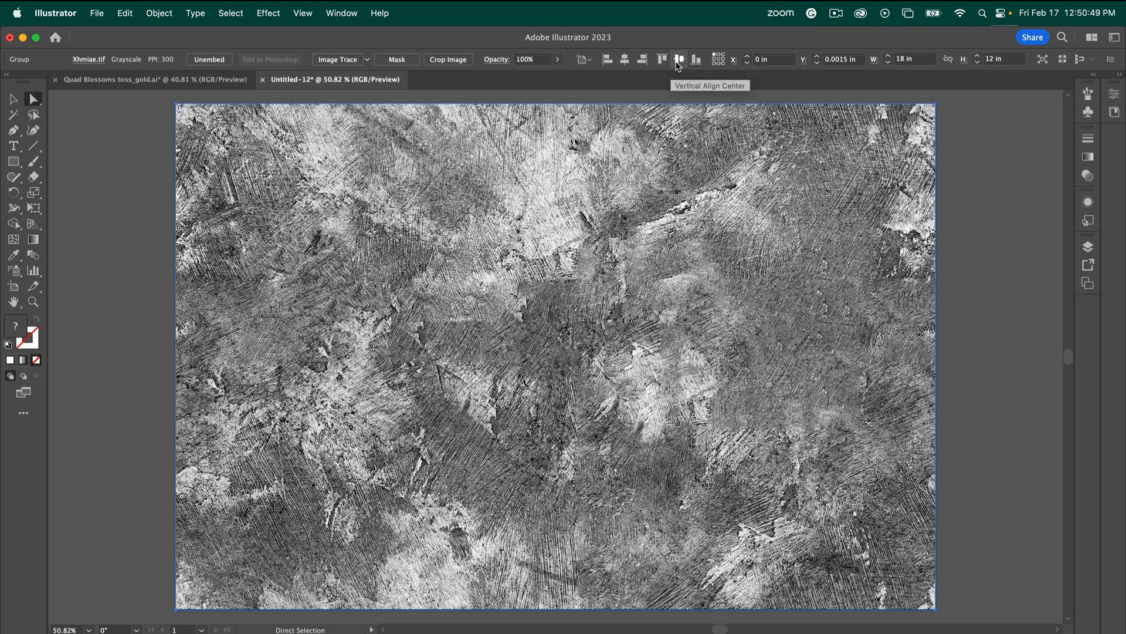
pyautogui.click(678, 61)
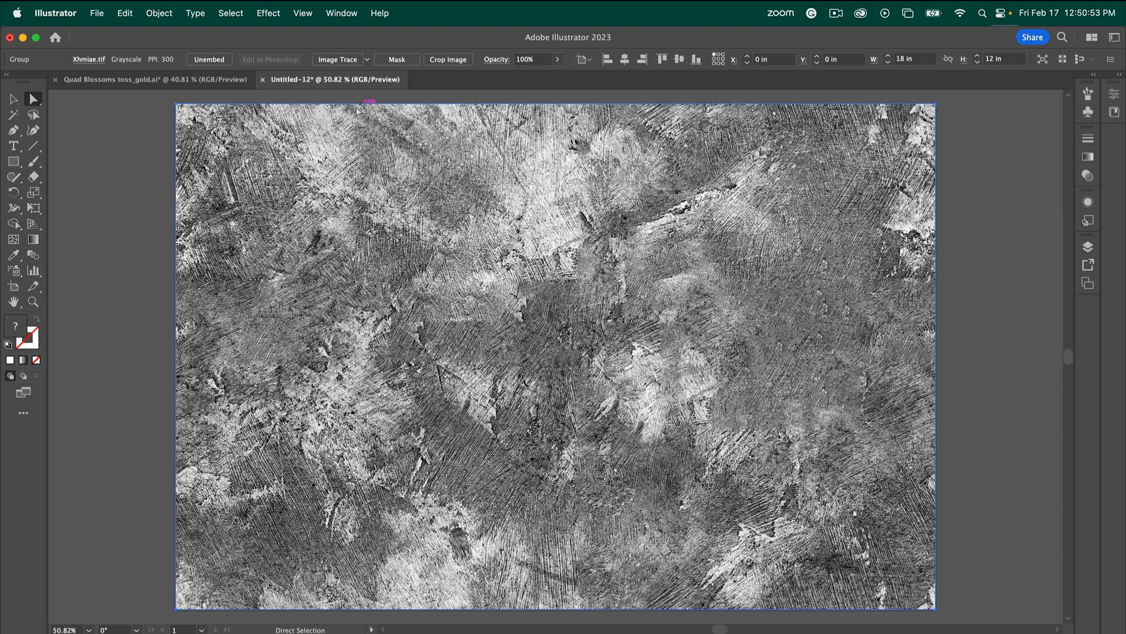
pyautogui.click(344, 61)
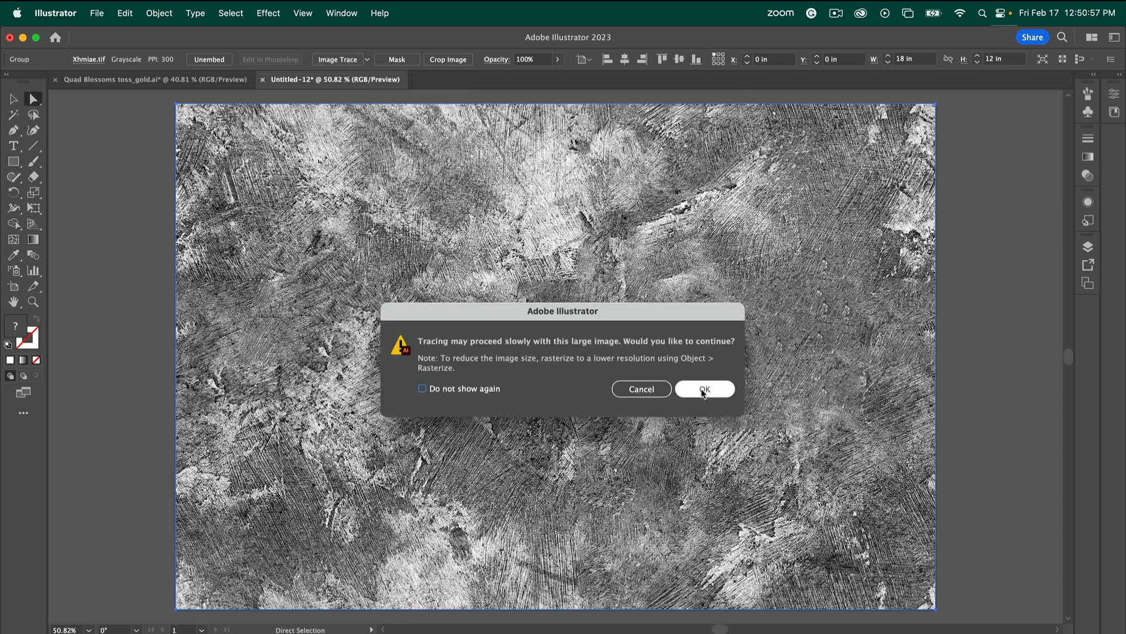
pyautogui.click(704, 390)
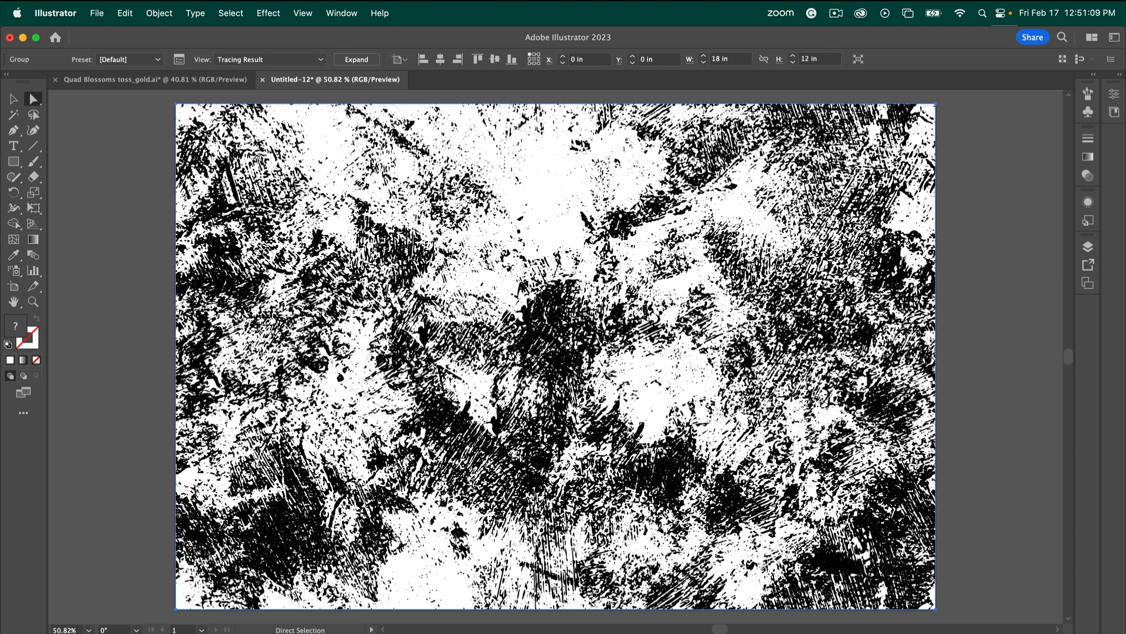
# - Refine the texture's black-and-white trace with Paths at 100%, Threshold at 113 and Ignore White enabled
pyautogui.click(180, 60)
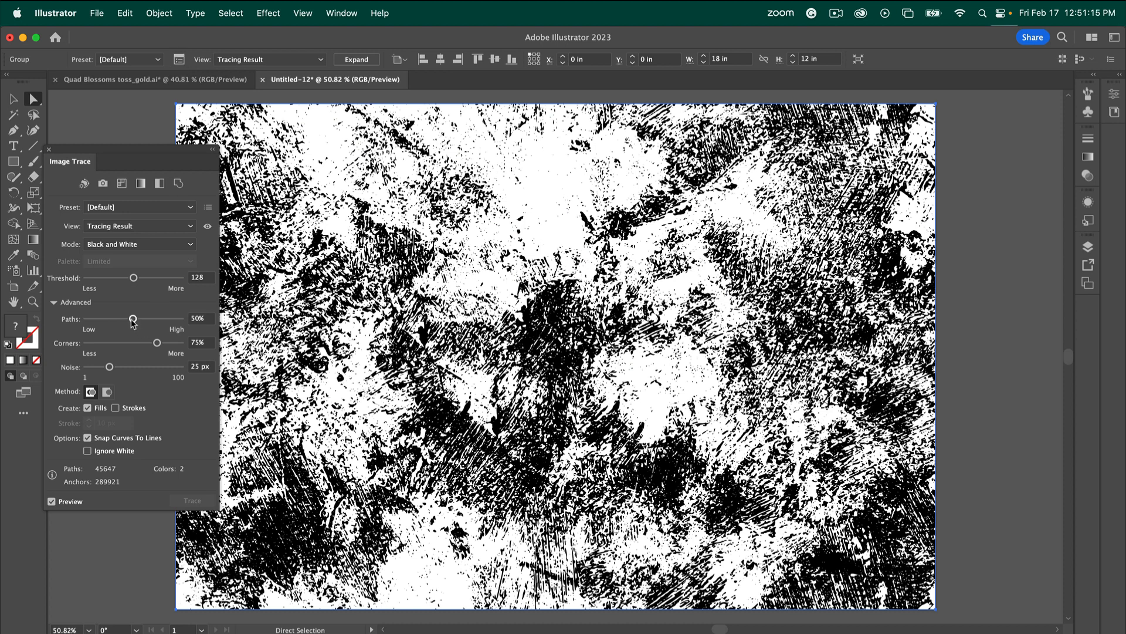
pyautogui.moveTo(133, 319); pyautogui.dragTo(190, 327)
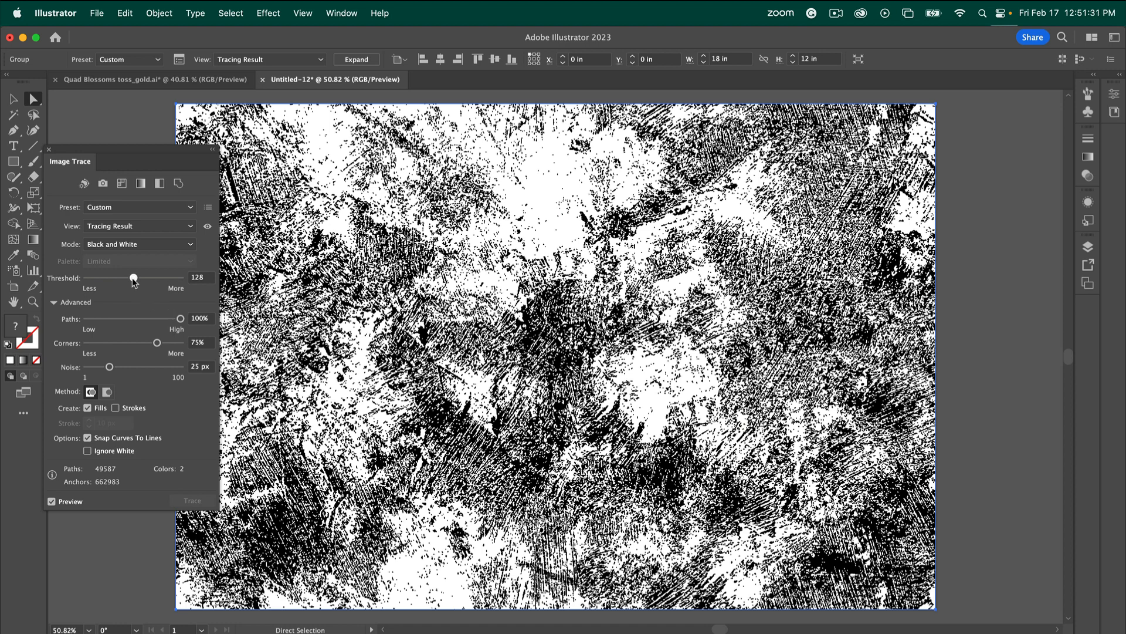
pyautogui.moveTo(134, 282); pyautogui.dragTo(131, 282)
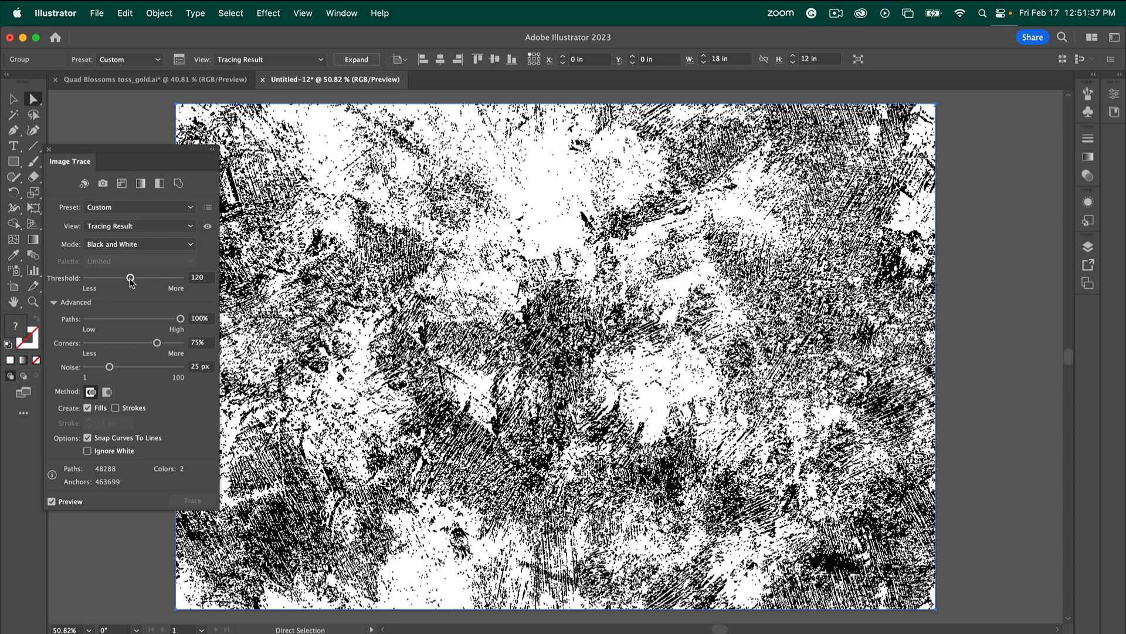
pyautogui.moveTo(130, 282); pyautogui.dragTo(128, 282)
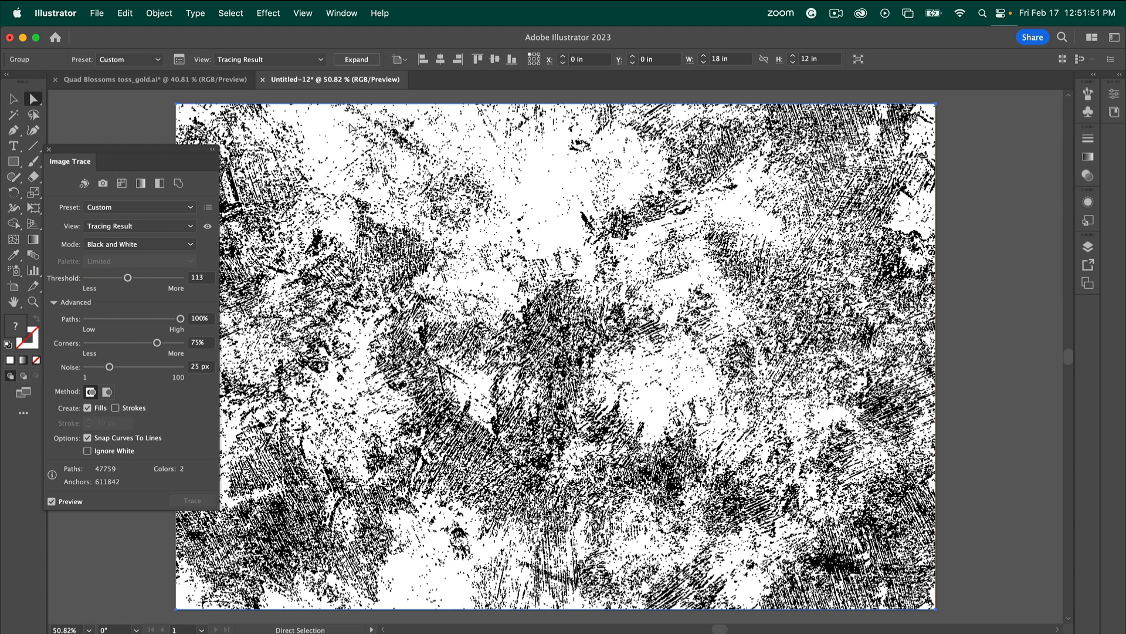
pyautogui.click(90, 452)
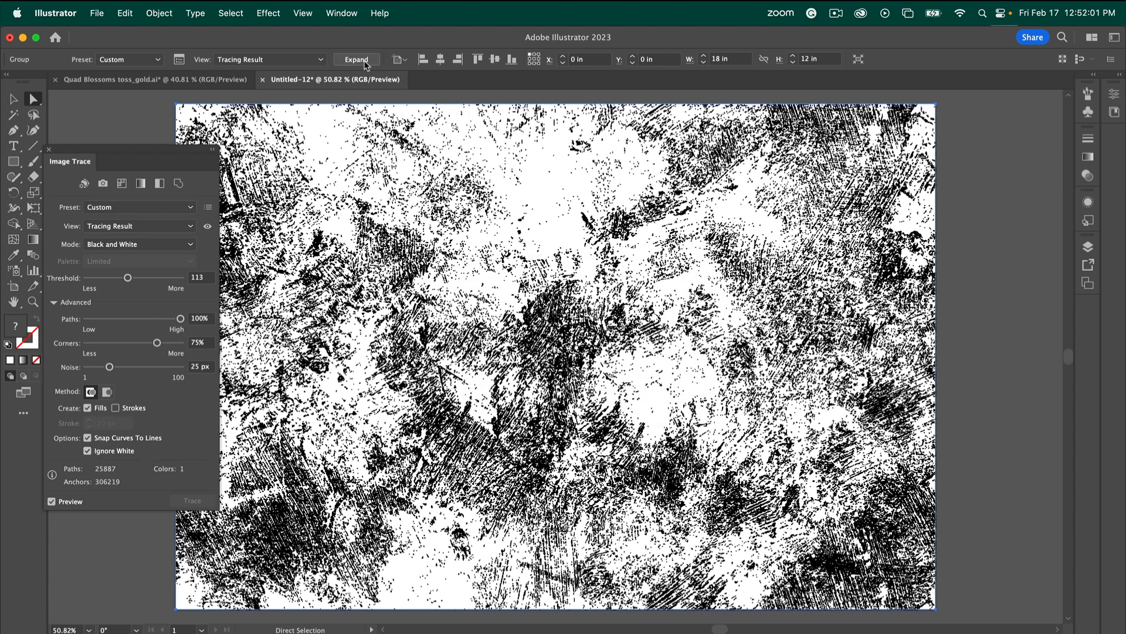
# - Expand the traced texture into vector paths and deselect it, with the Group Selection tool active
pyautogui.click(364, 60)
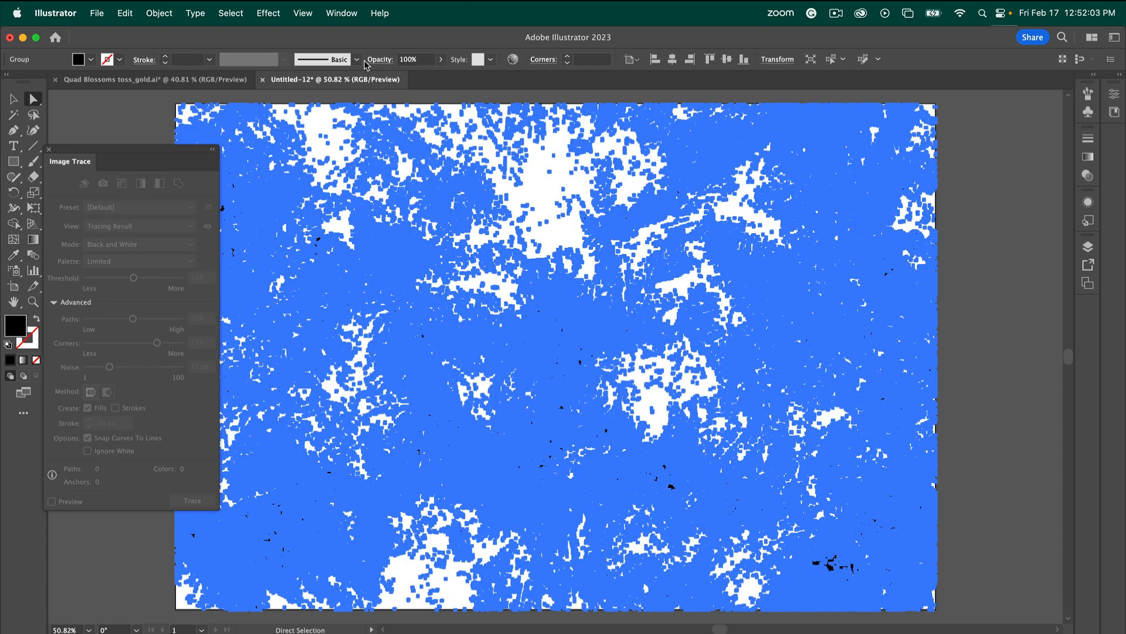
pyautogui.click(50, 150)
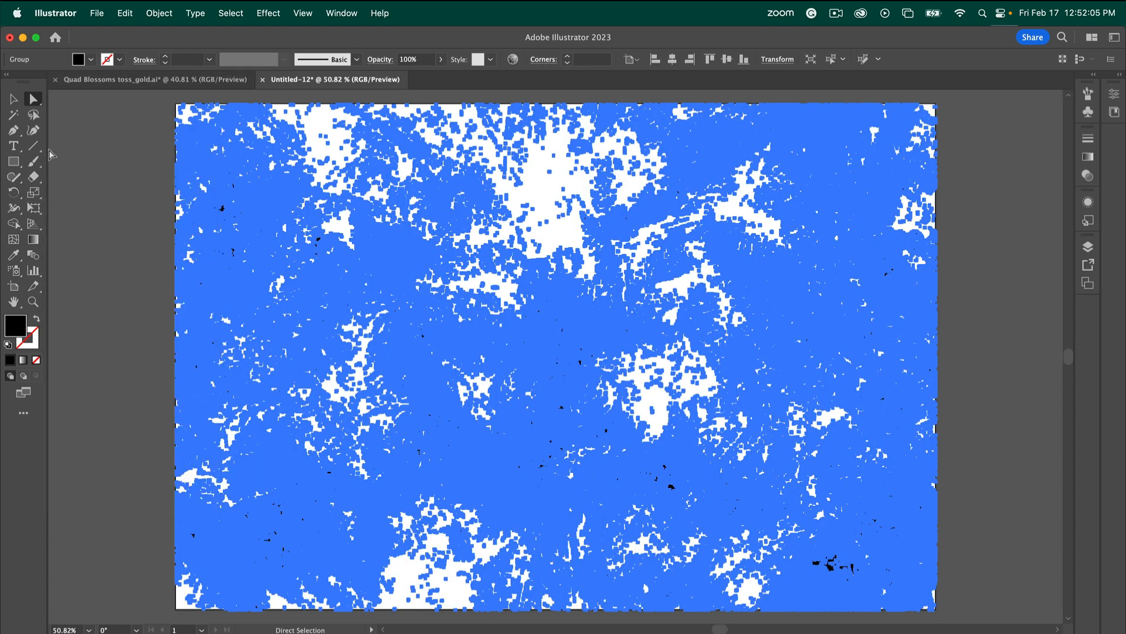
pyautogui.moveTo(34, 99); pyautogui.dragTo(68, 119)
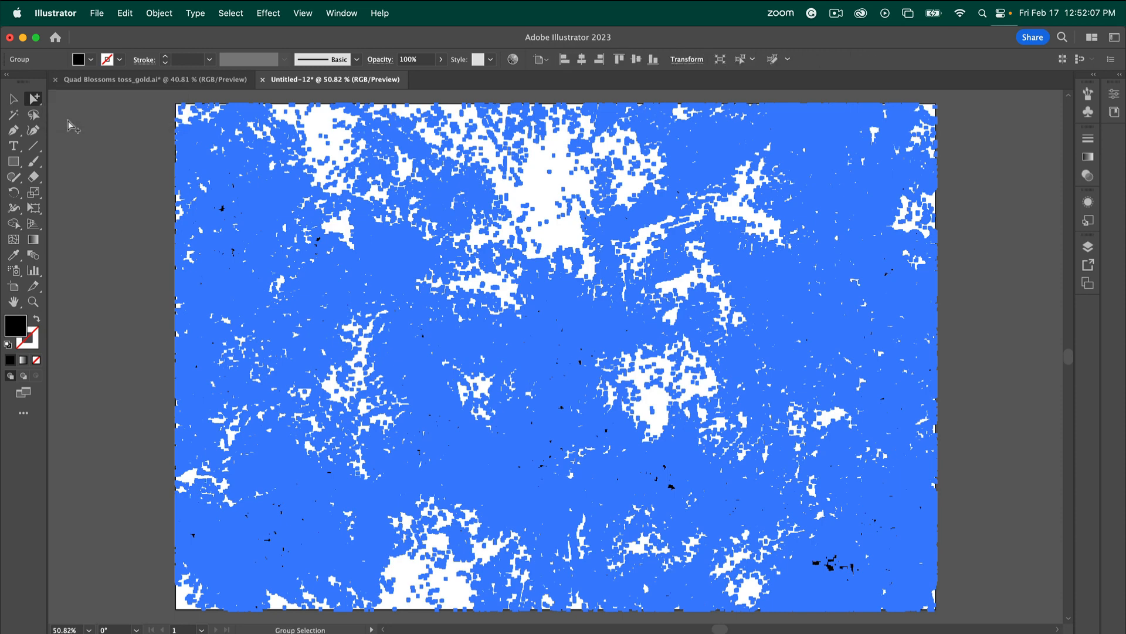
pyautogui.click(107, 154)
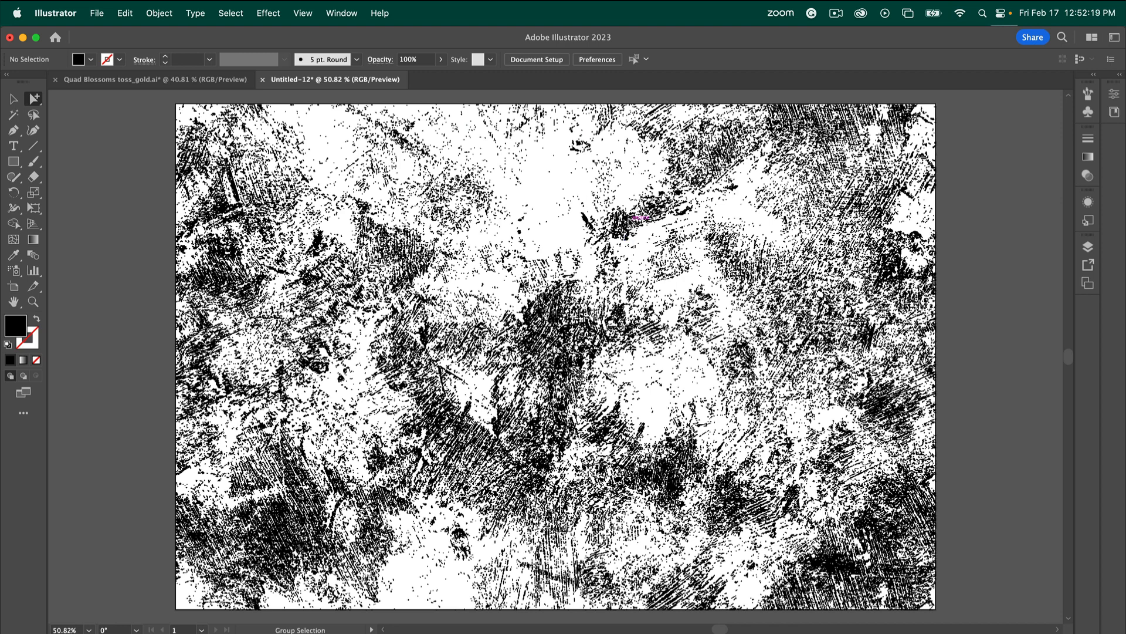
# - Select all texture paths sharing the same black fill color and recolor them with the cream library swatch R=240 G=232 B=220
pyautogui.click(628, 221)
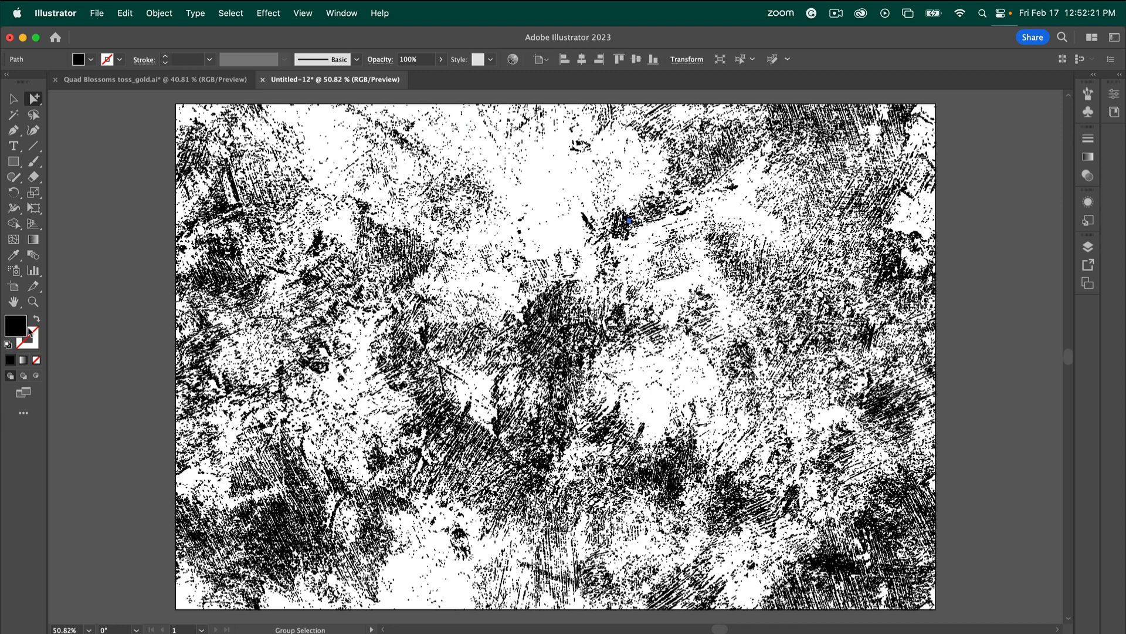
pyautogui.click(235, 13)
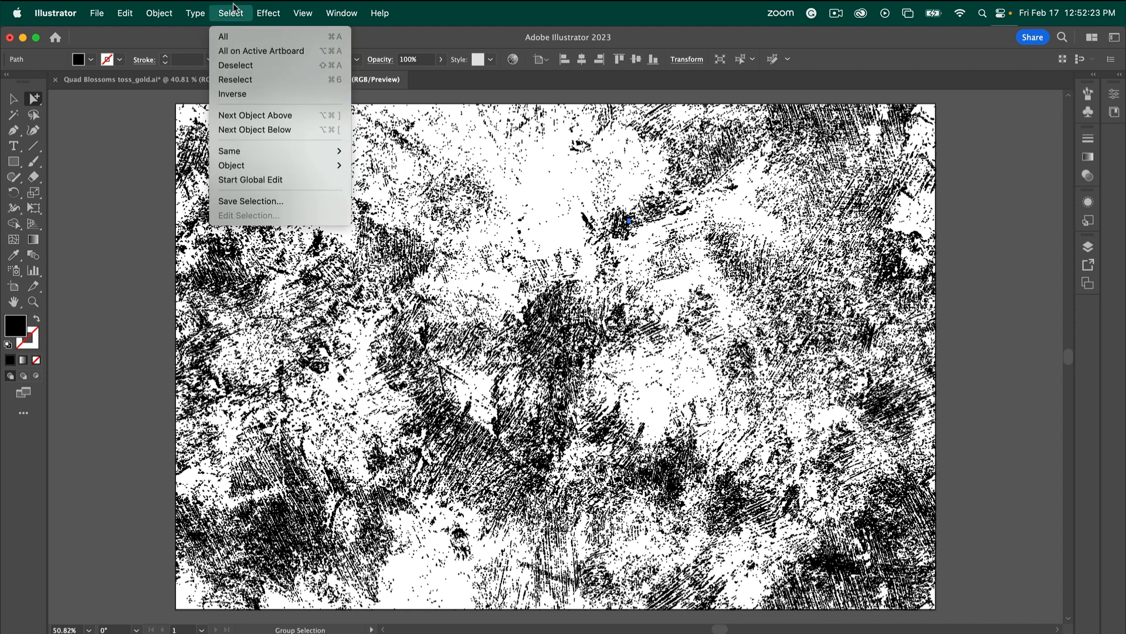
pyautogui.moveTo(277, 151)
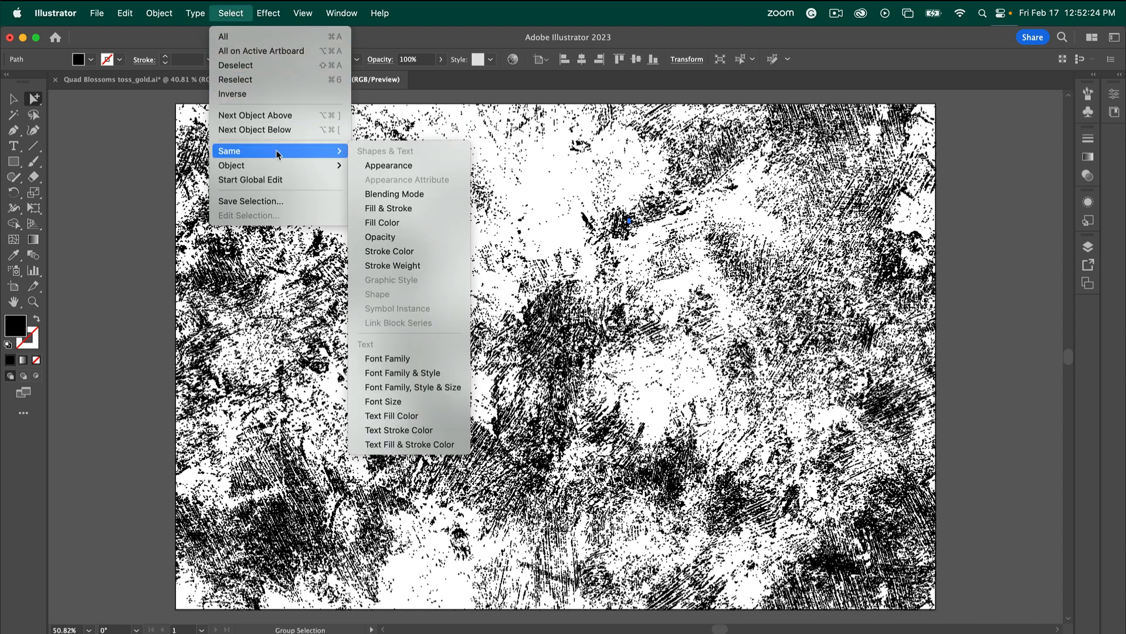
pyautogui.click(370, 221)
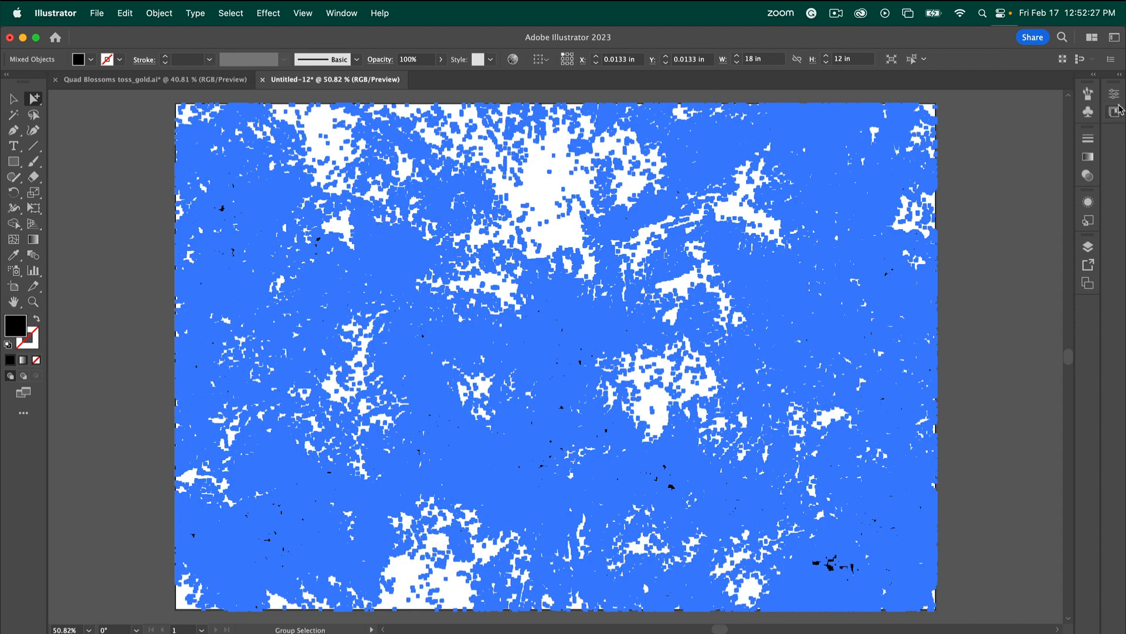
pyautogui.click(1114, 112)
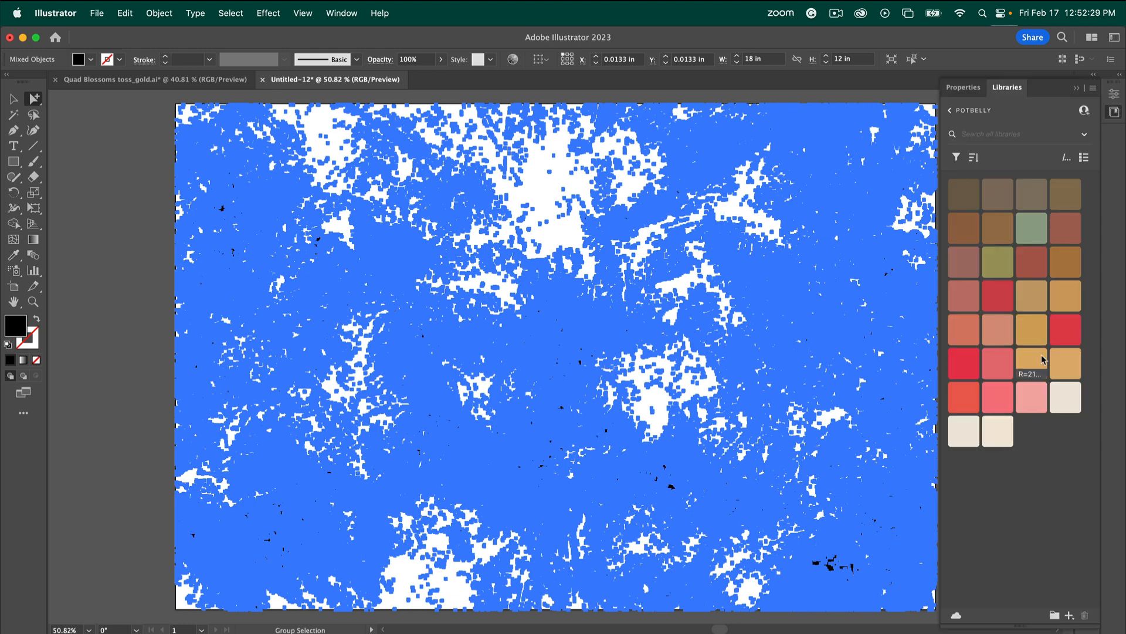
pyautogui.click(966, 431)
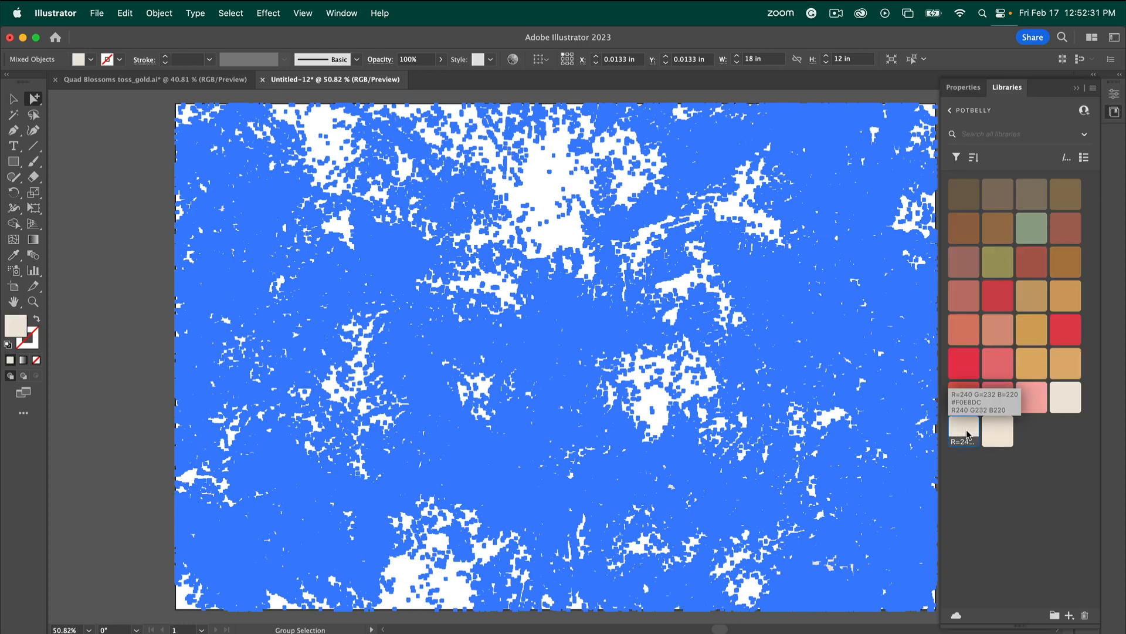
pyautogui.click(151, 219)
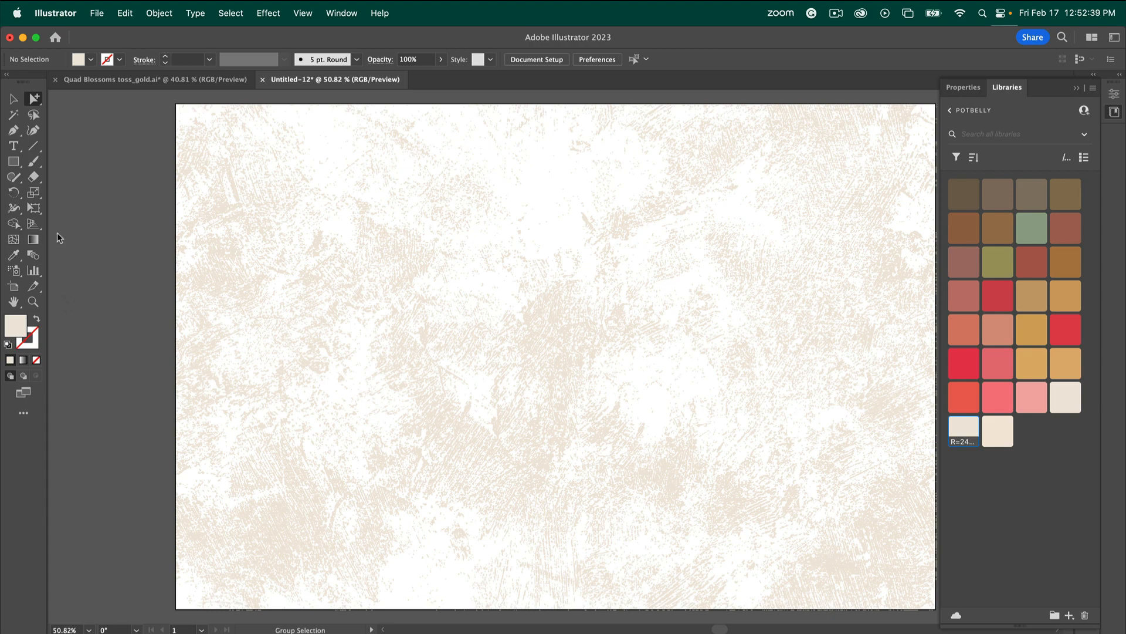
# - Create an 18 in wide by 12 in high rectangle over the texture with the Rectangle tool
pyautogui.click(14, 162)
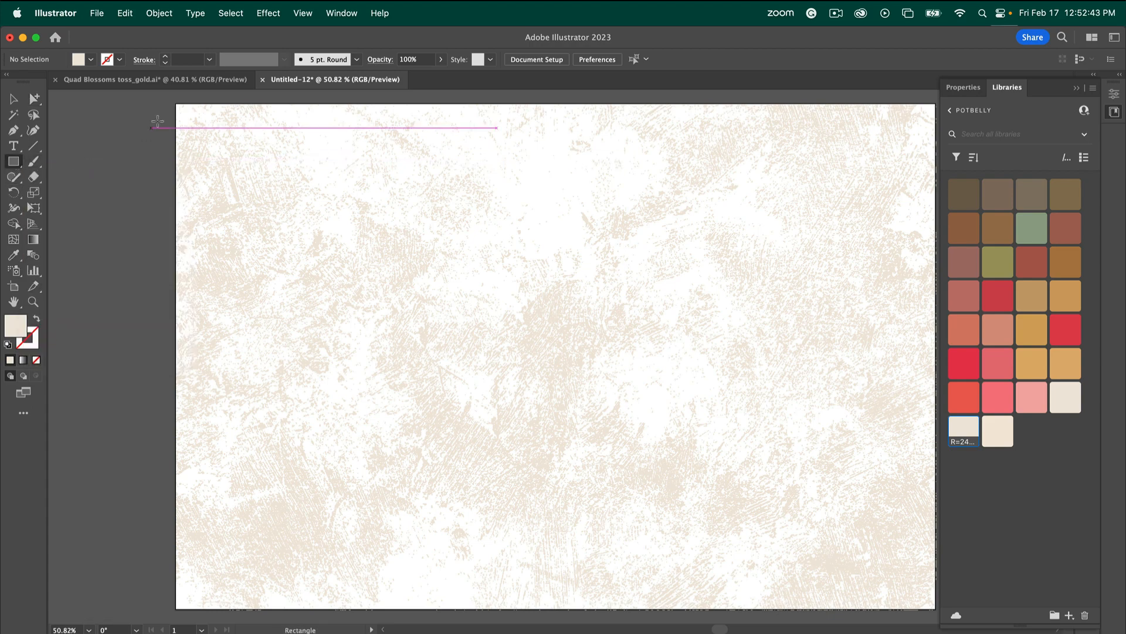
pyautogui.click(163, 111)
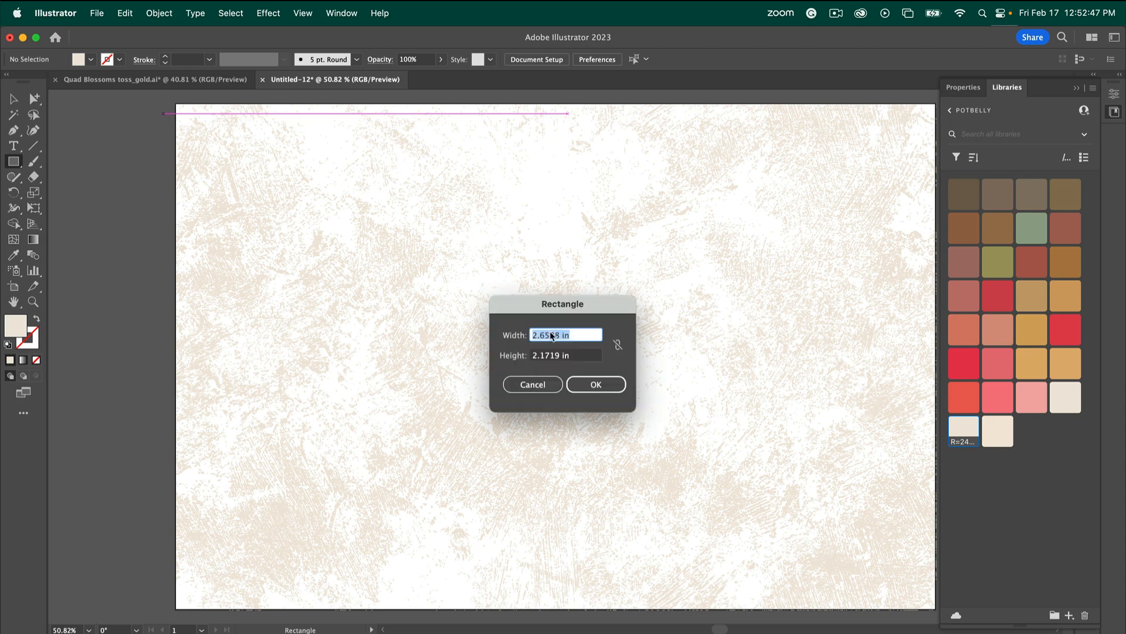
pyautogui.write('18')
pyautogui.press('Tab')
pyautogui.write('12')
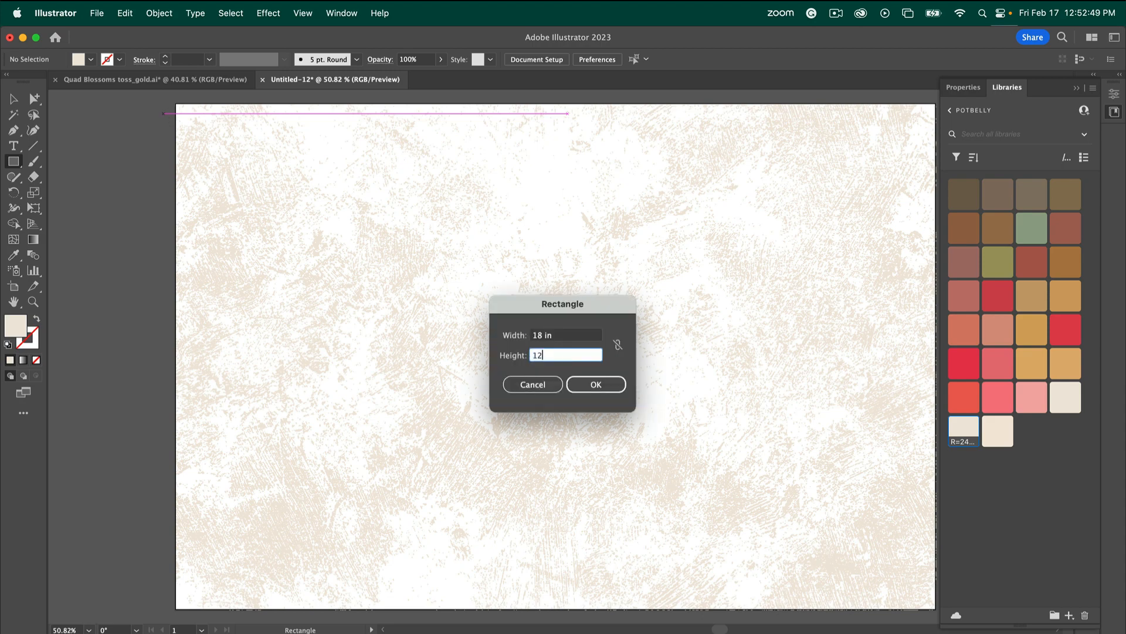
pyautogui.click(605, 384)
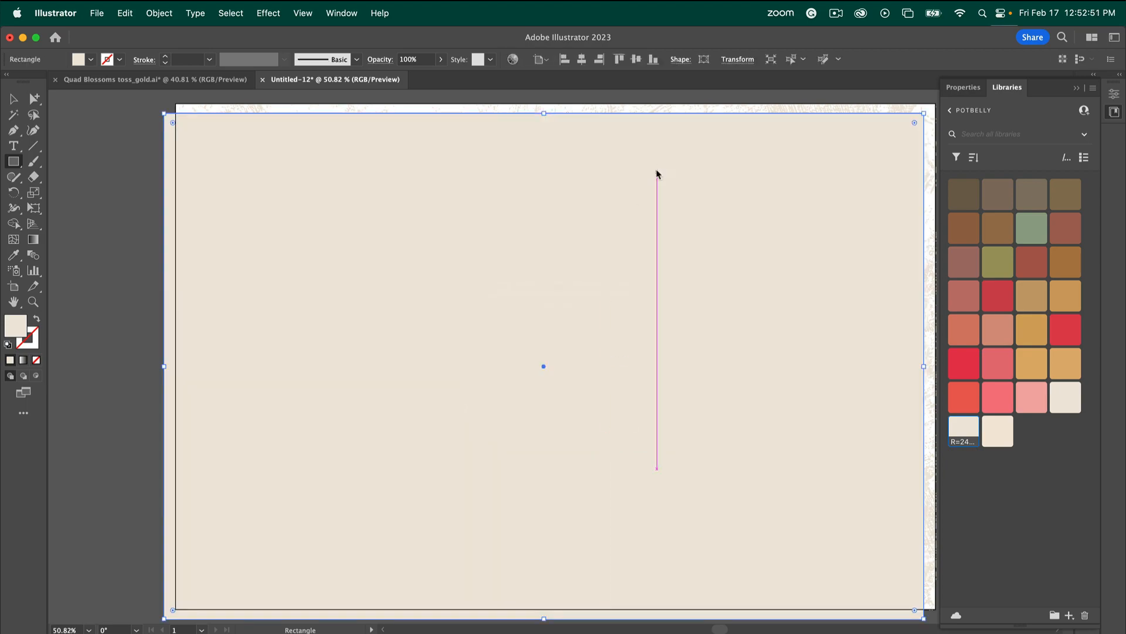
# - Center the rectangle horizontally and vertically on the artboard and send it behind the texture
pyautogui.click(582, 58)
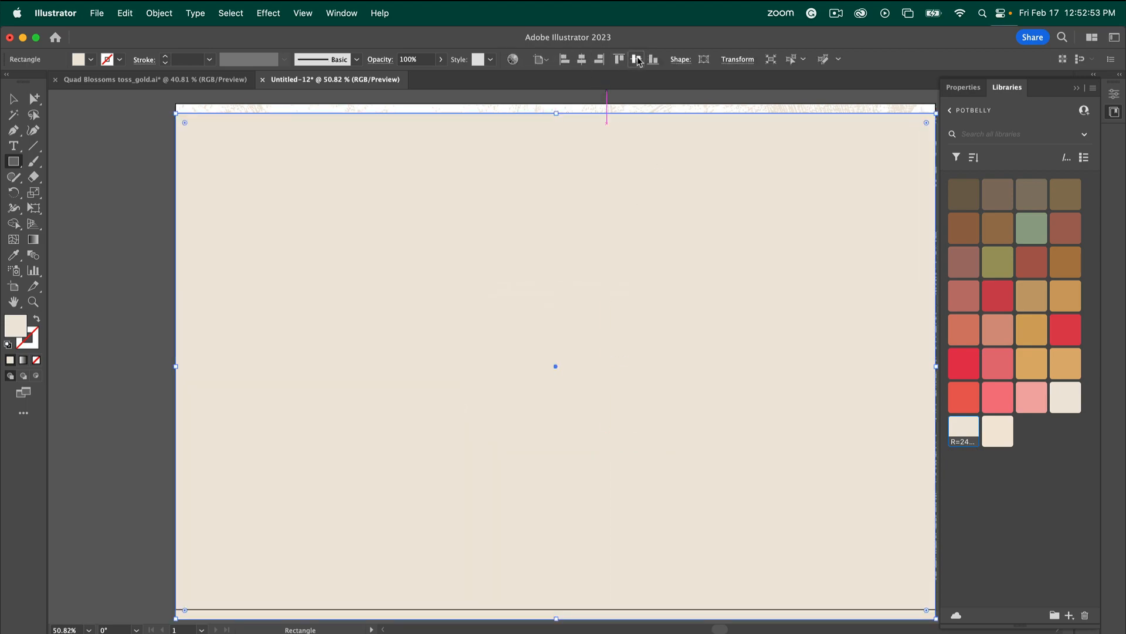
pyautogui.click(637, 59)
pyautogui.click(168, 8)
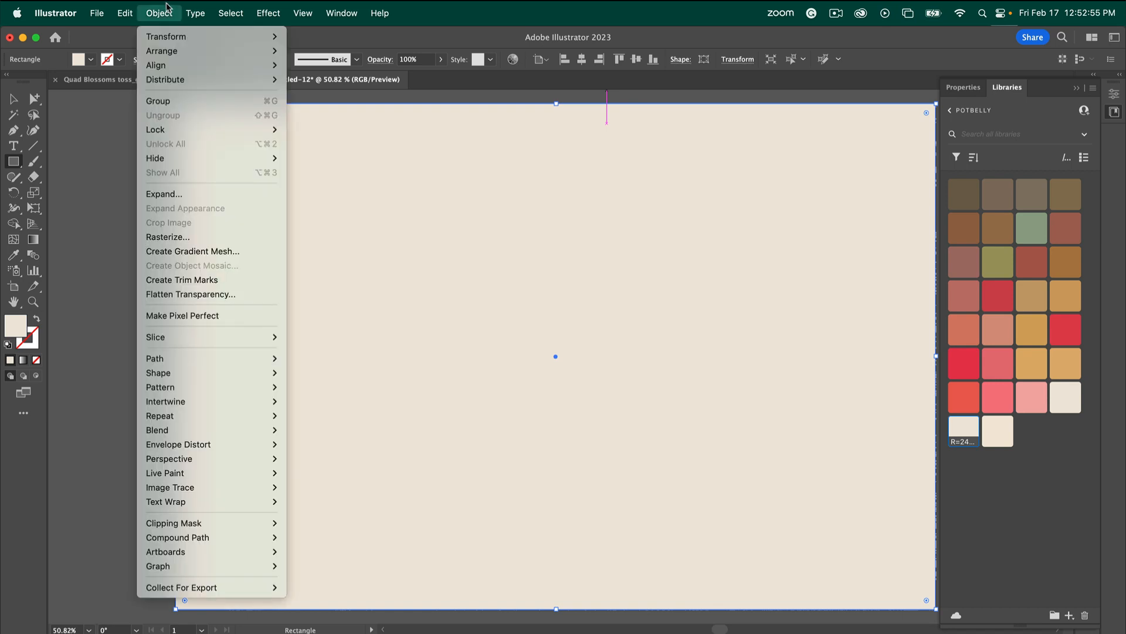
pyautogui.moveTo(170, 51)
pyautogui.click(317, 94)
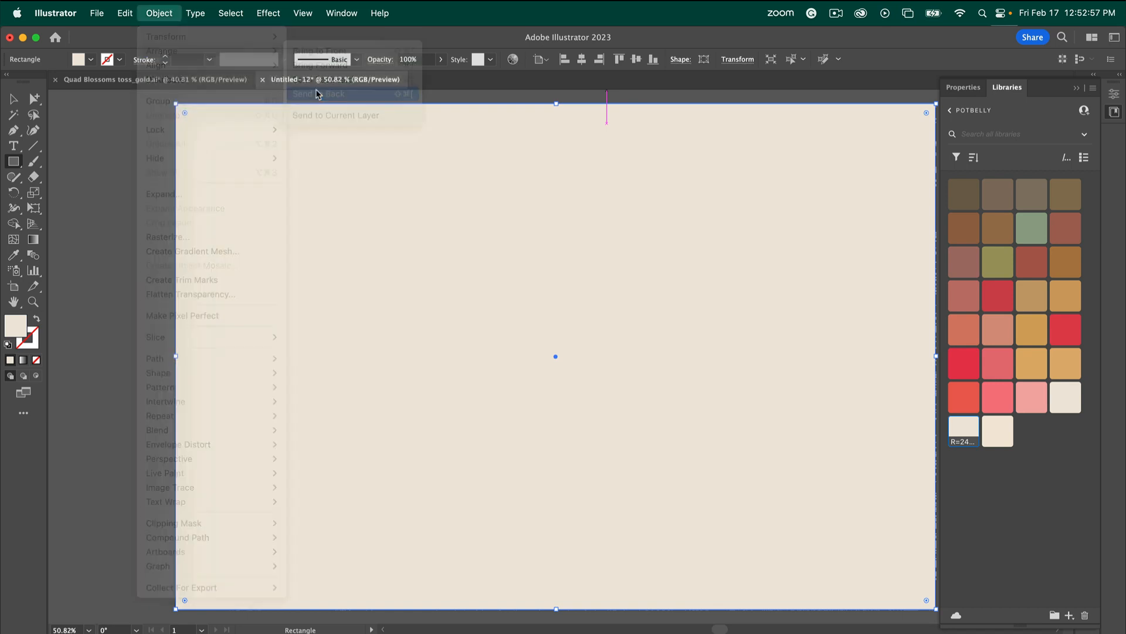
# - Recolor the background rectangle's fill to the lighter cream f7f2eb
pyautogui.doubleClick(16, 330)
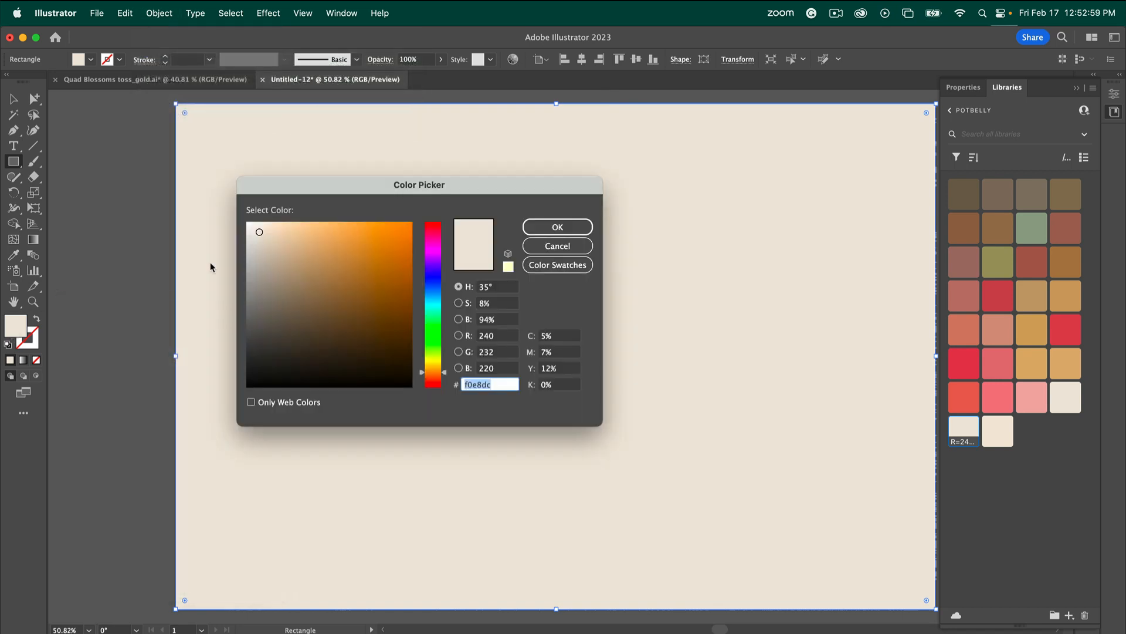
pyautogui.click(259, 230)
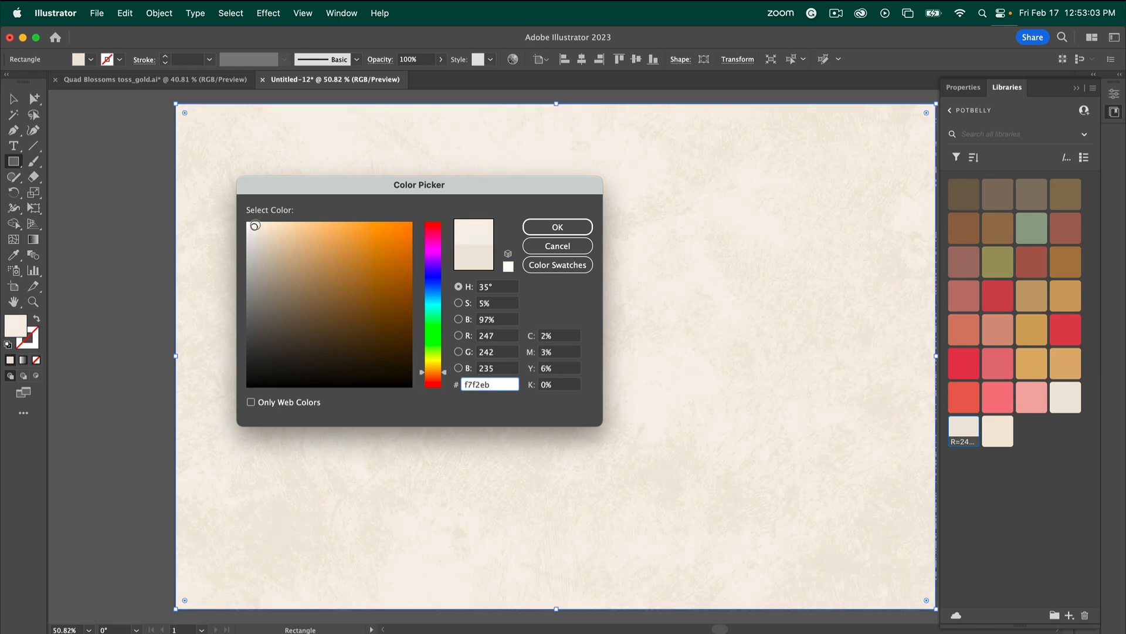
pyautogui.click(539, 227)
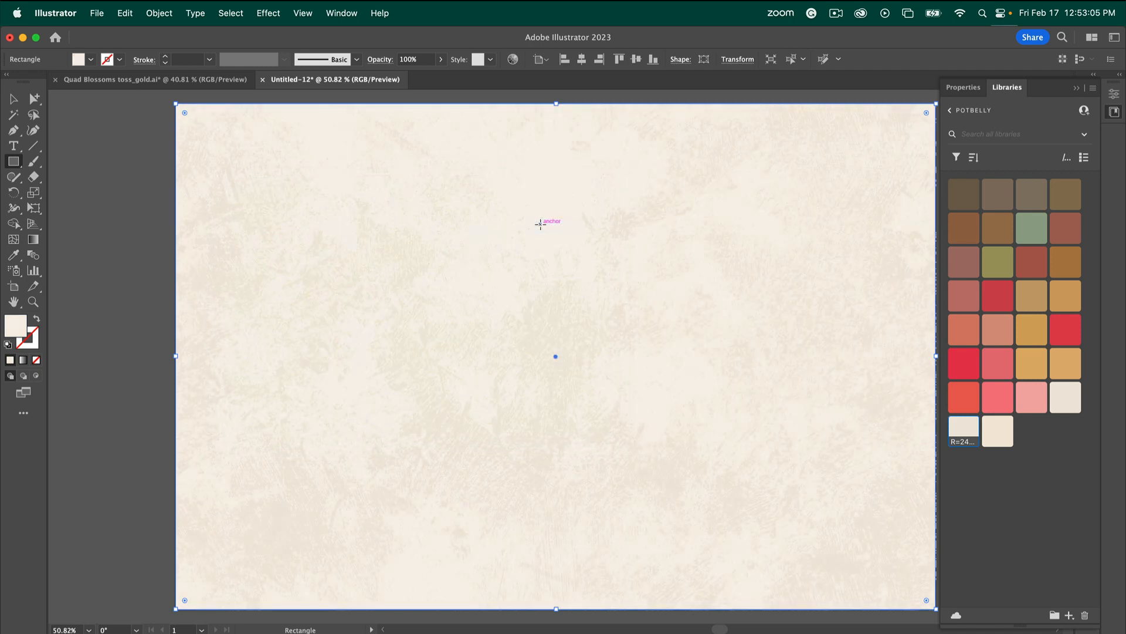
# - Copy the background rectangle, paste the copy in back, remove its fill, and deselect it
pyautogui.scroll(-1, 599, 245)
pyautogui.hscroll(3, 598, 246)
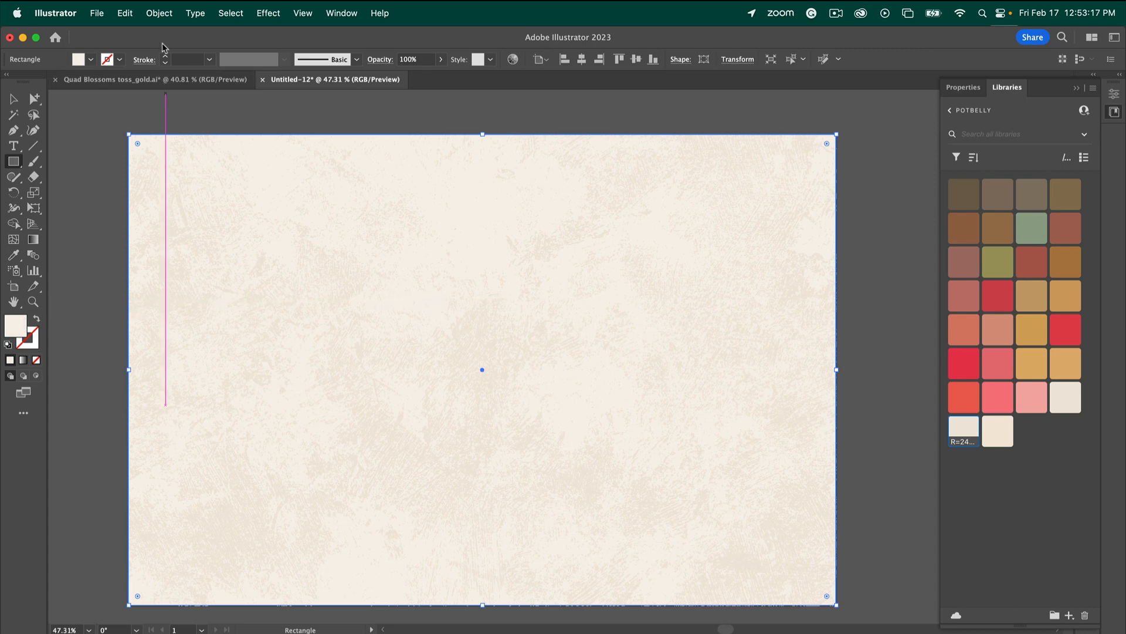
pyautogui.click(125, 12)
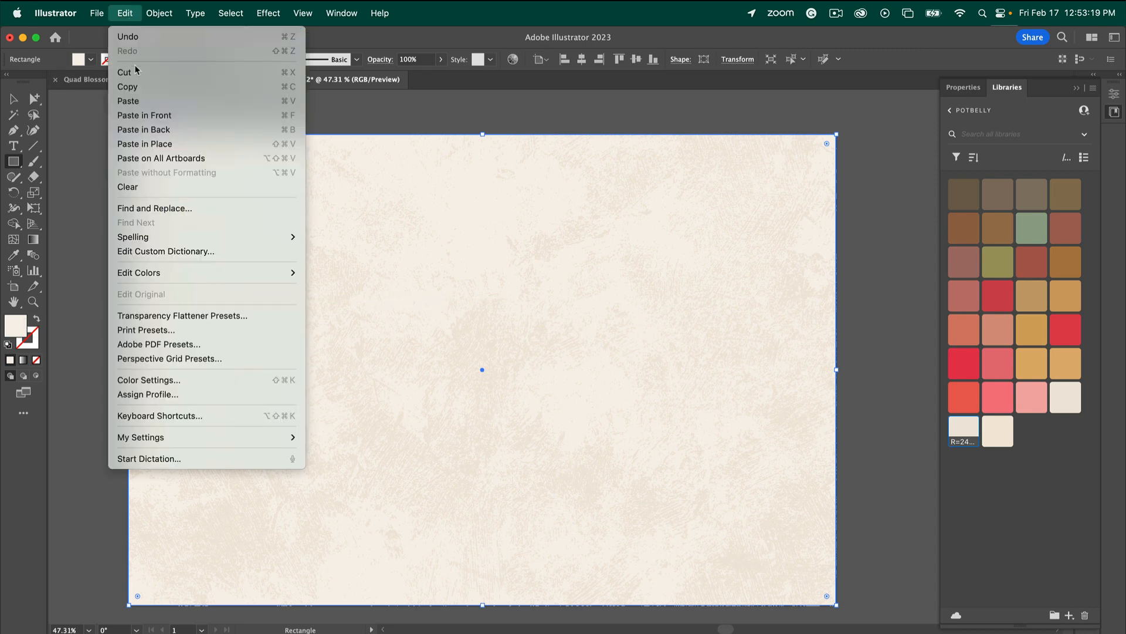
pyautogui.click(138, 87)
pyautogui.click(126, 13)
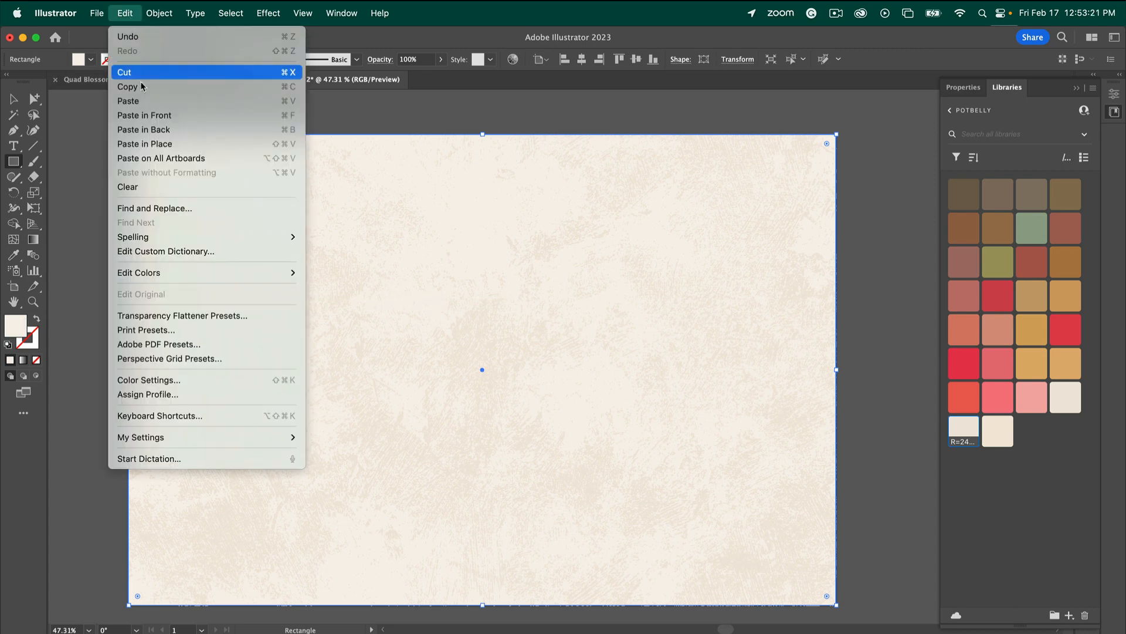
pyautogui.click(146, 129)
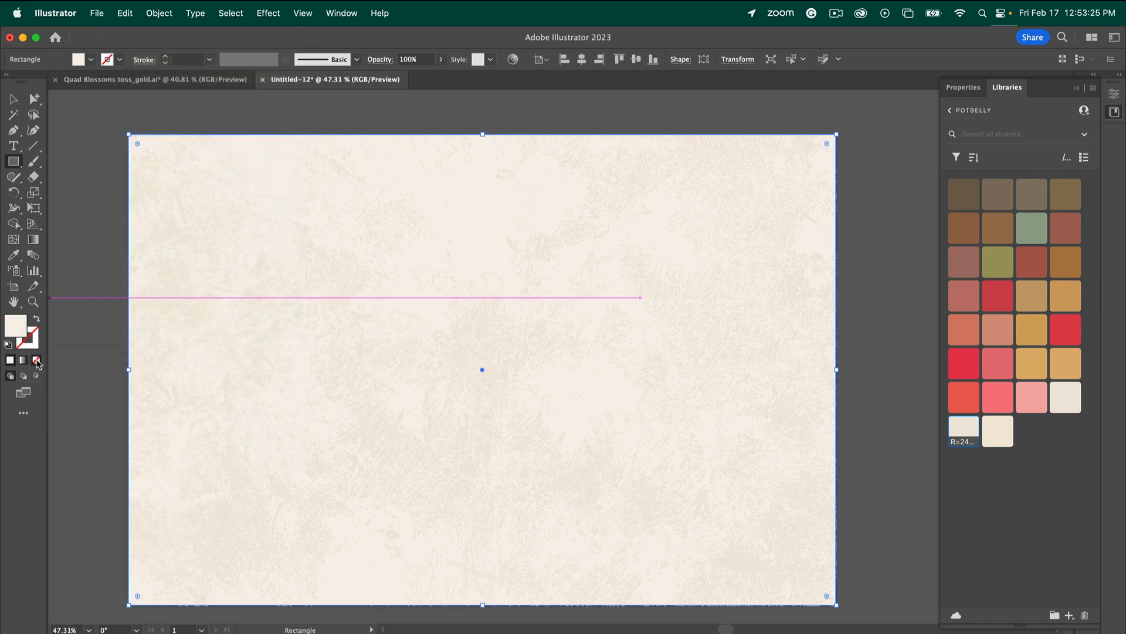
pyautogui.click(37, 360)
pyautogui.click(13, 99)
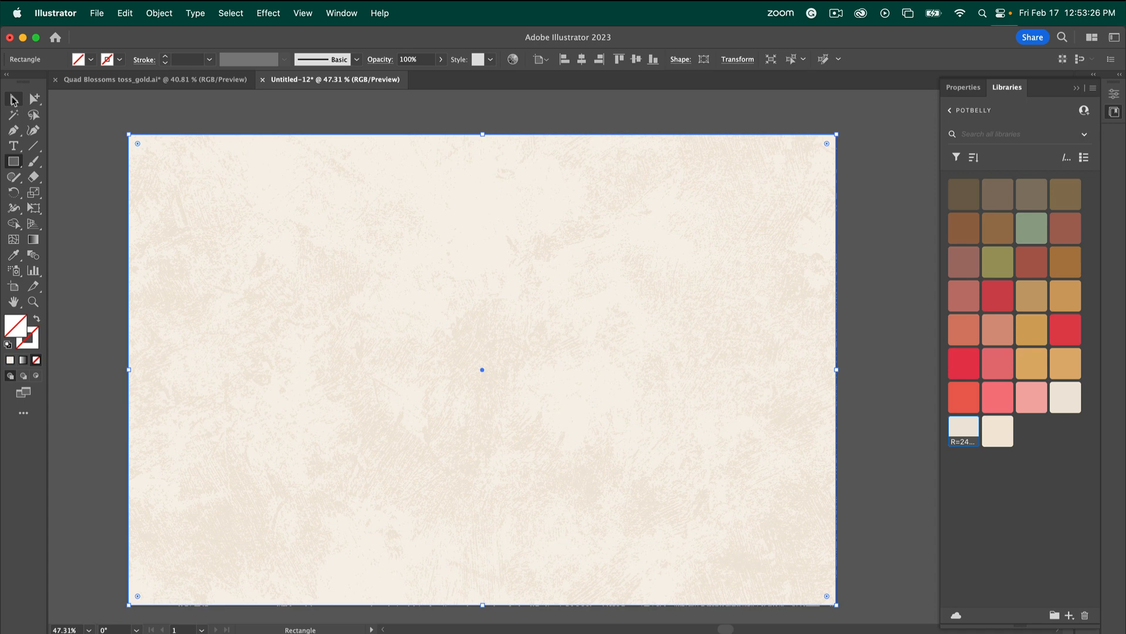
pyautogui.click(85, 124)
# - Show the document's Swatches beside the artboard's upper-right corner in place of the library colors, leaving the artwork deselected
pyautogui.click(1076, 87)
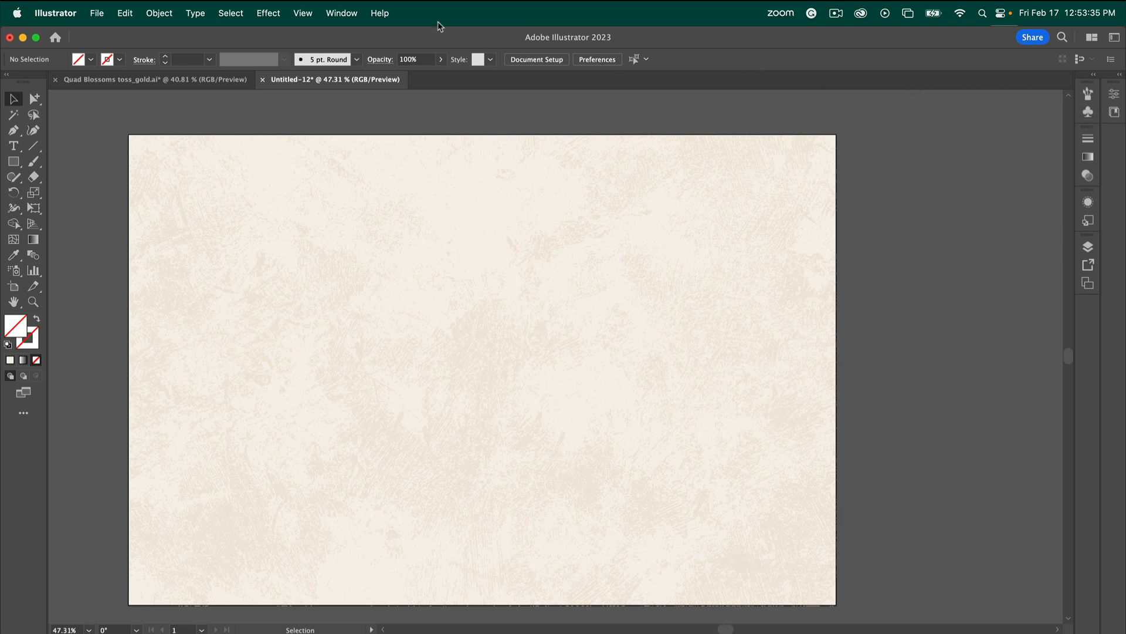
pyautogui.click(345, 12)
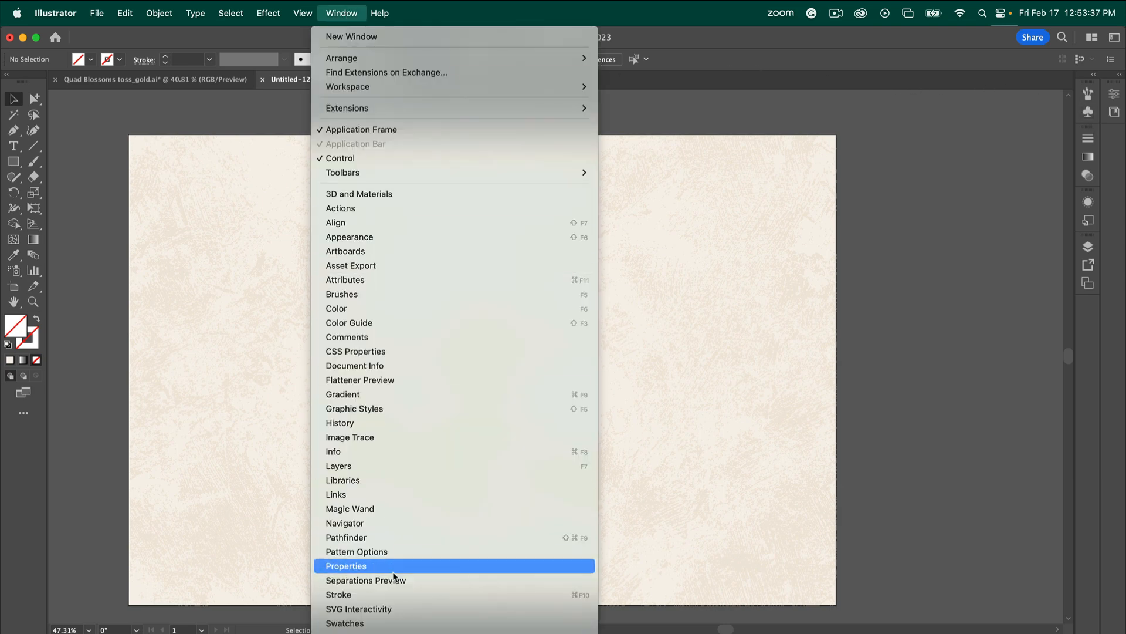
pyautogui.click(395, 623)
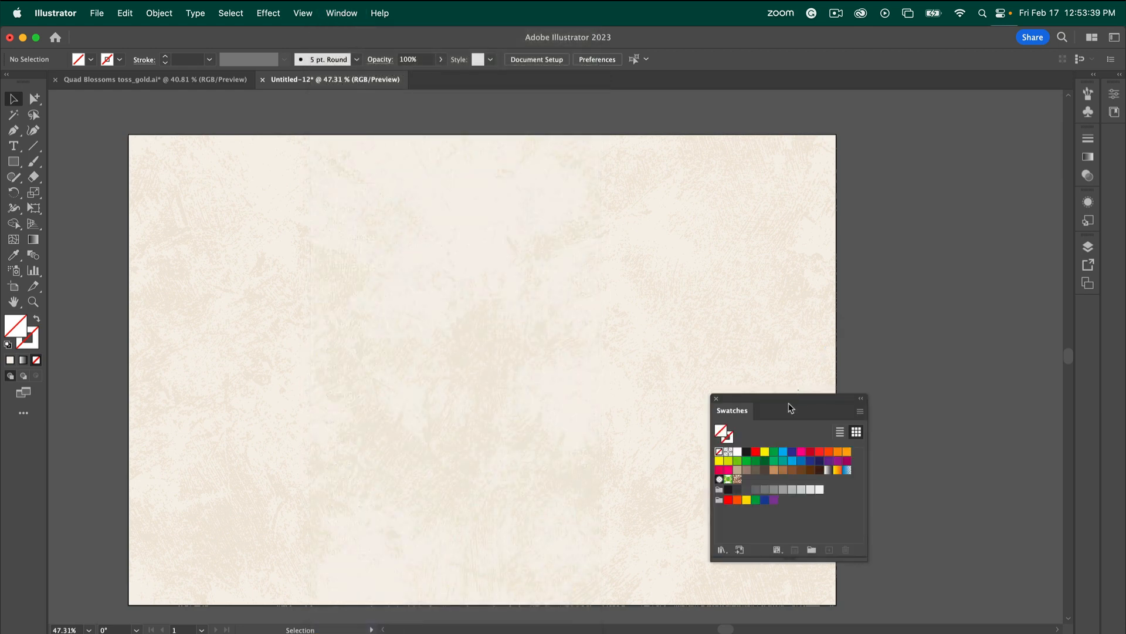
pyautogui.moveTo(749, 416); pyautogui.dragTo(938, 101)
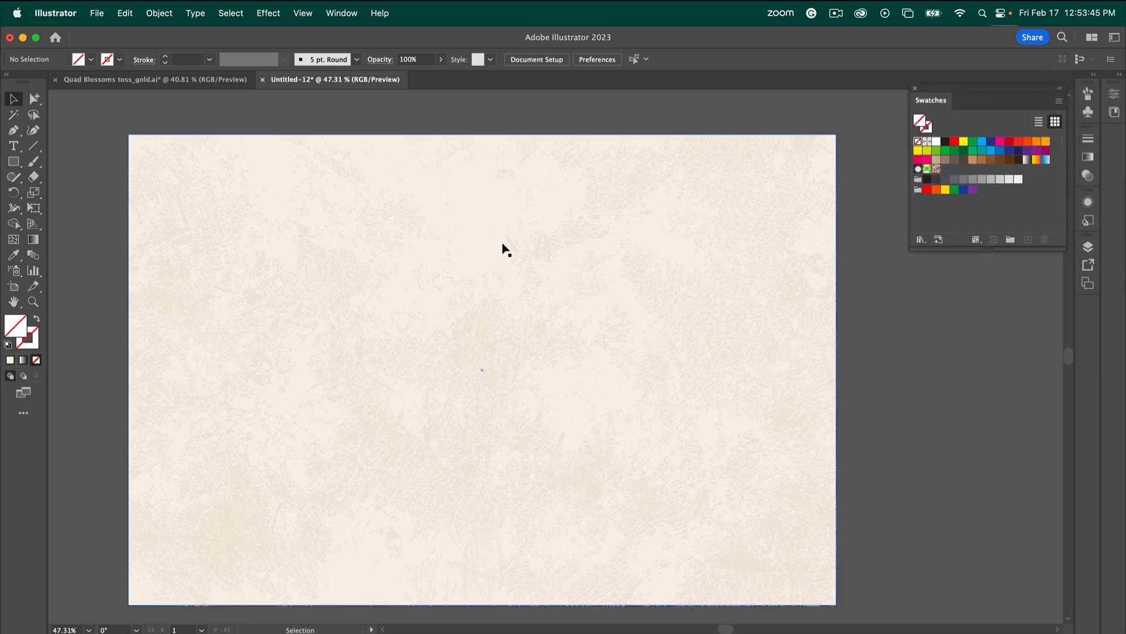
pyautogui.moveTo(111, 118); pyautogui.dragTo(793, 575)
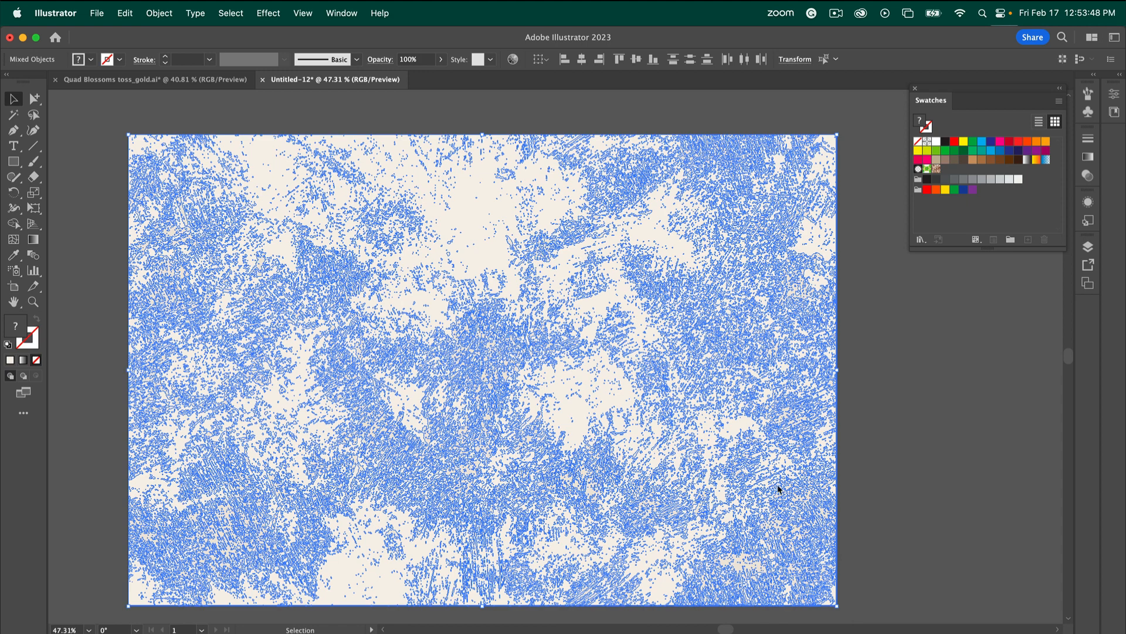
pyautogui.click(899, 516)
# - Reposition the texture group to X 0 in and Y 0 in so it lines up with the artboard, and deselect it
pyautogui.scroll(1, 832, 561)
pyautogui.scroll(3, 832, 561)
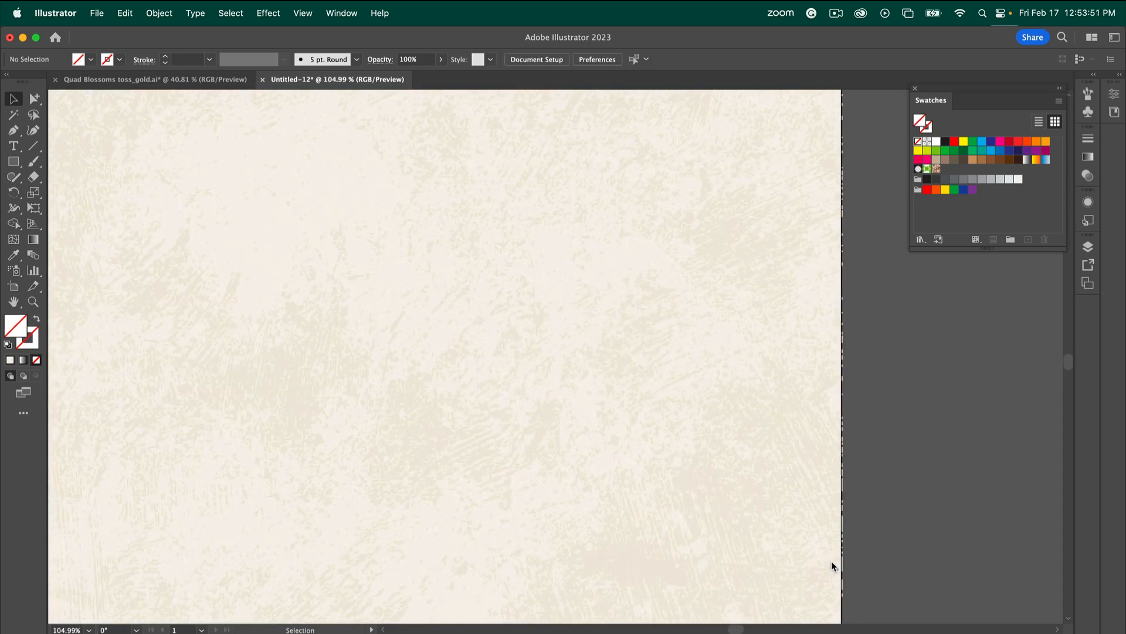
pyautogui.scroll(-3, 832, 561)
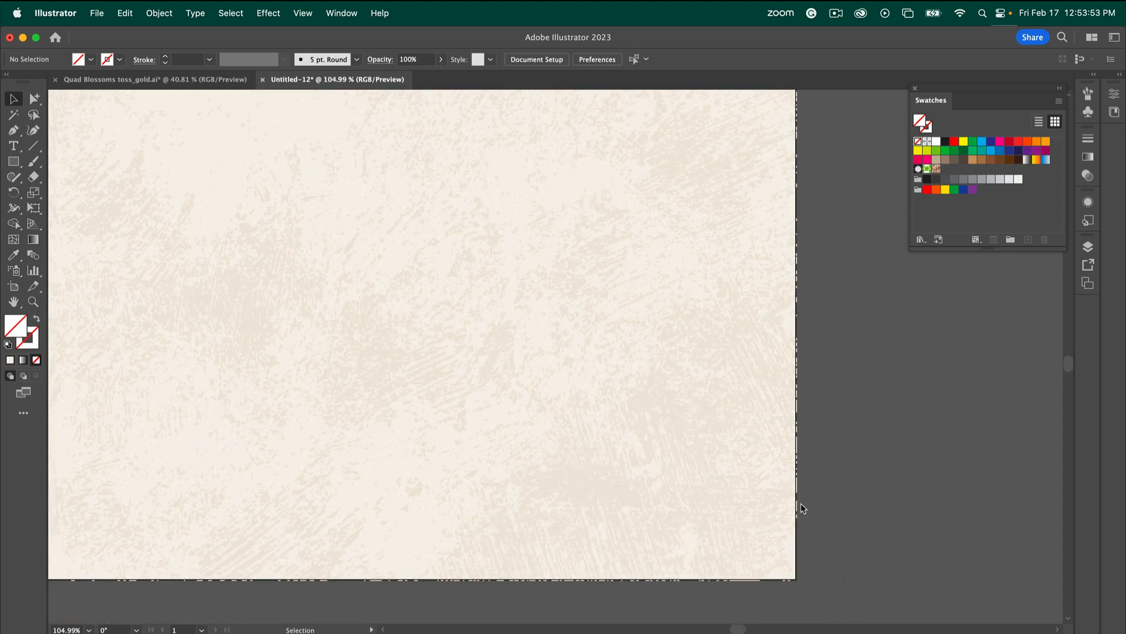
pyautogui.scroll(3, 826, 420)
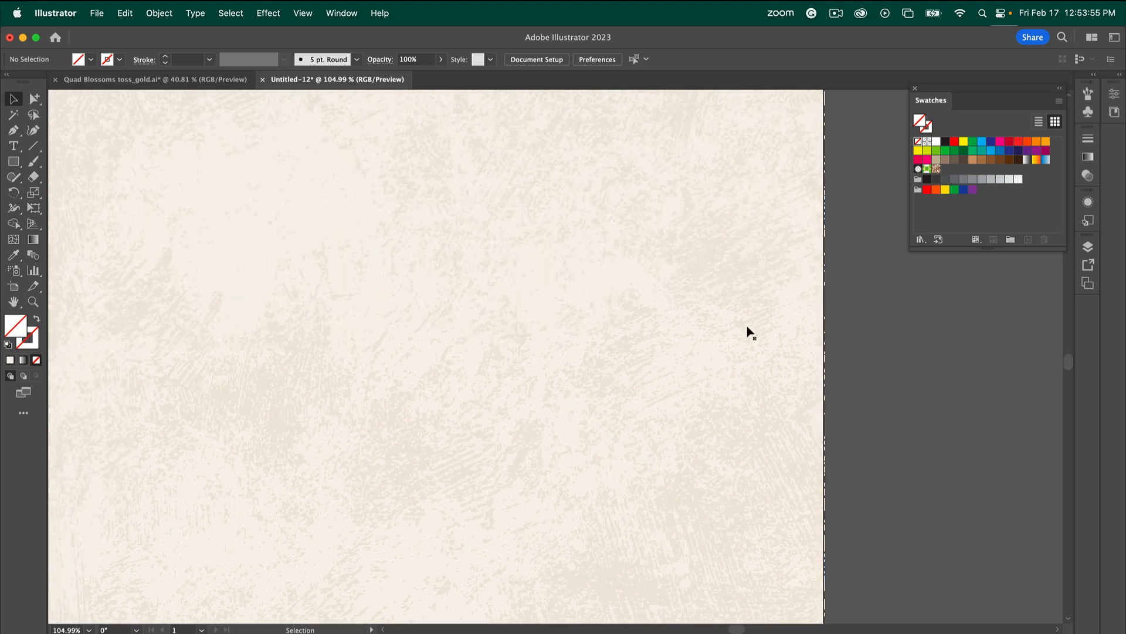
pyautogui.click(711, 262)
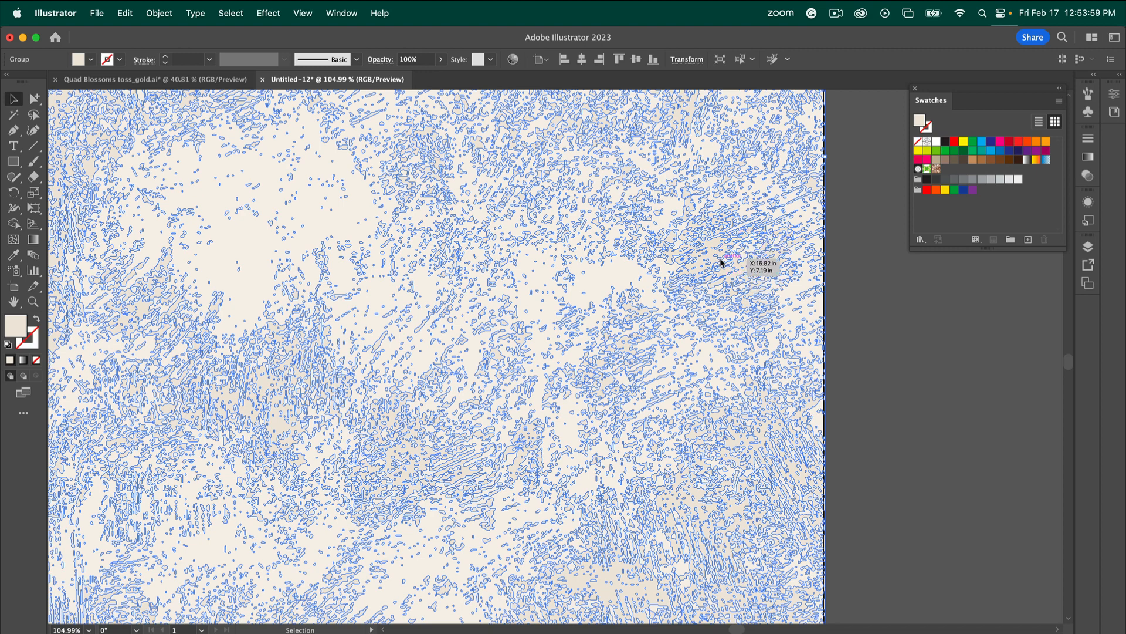
pyautogui.click(1114, 95)
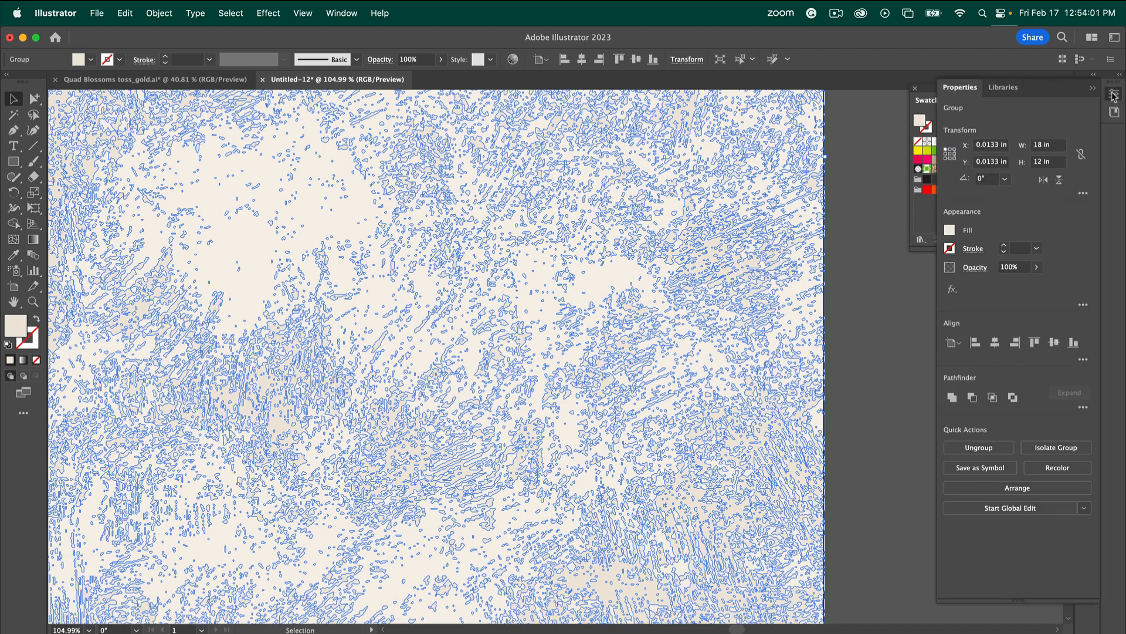
pyautogui.click(990, 145)
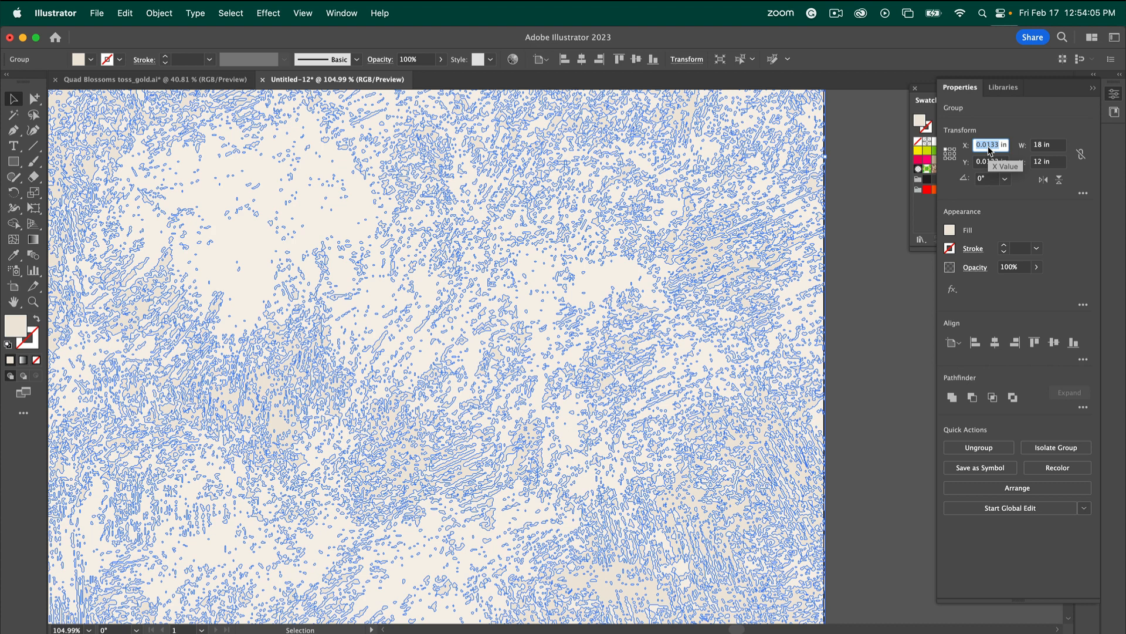
pyautogui.write('0')
pyautogui.press('Tab')
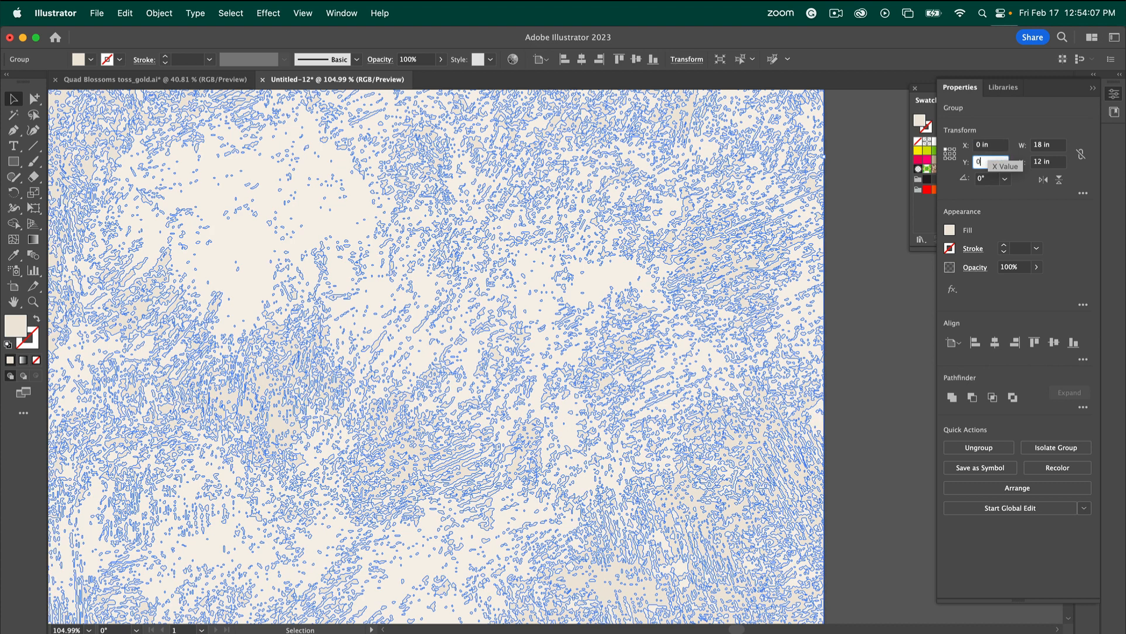
pyautogui.write('0')
pyautogui.press('Tab')
pyautogui.click(871, 212)
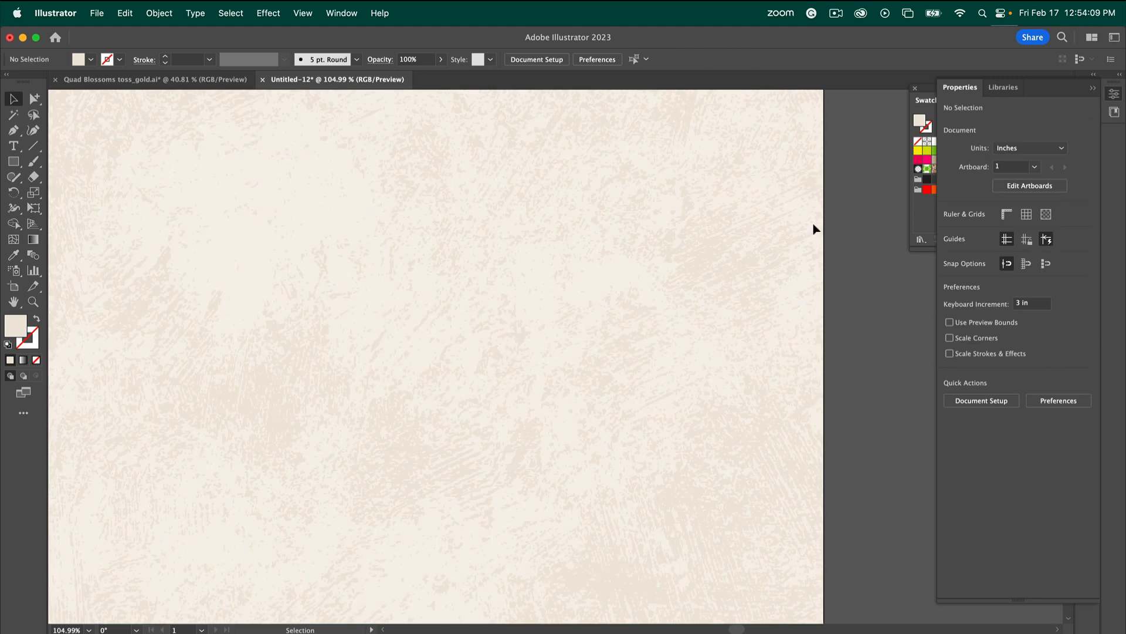
# - Select the texture with both rectangles and add them to the Swatches as a new pattern swatch
pyautogui.scroll(-4, 798, 234)
pyautogui.scroll(3, 798, 240)
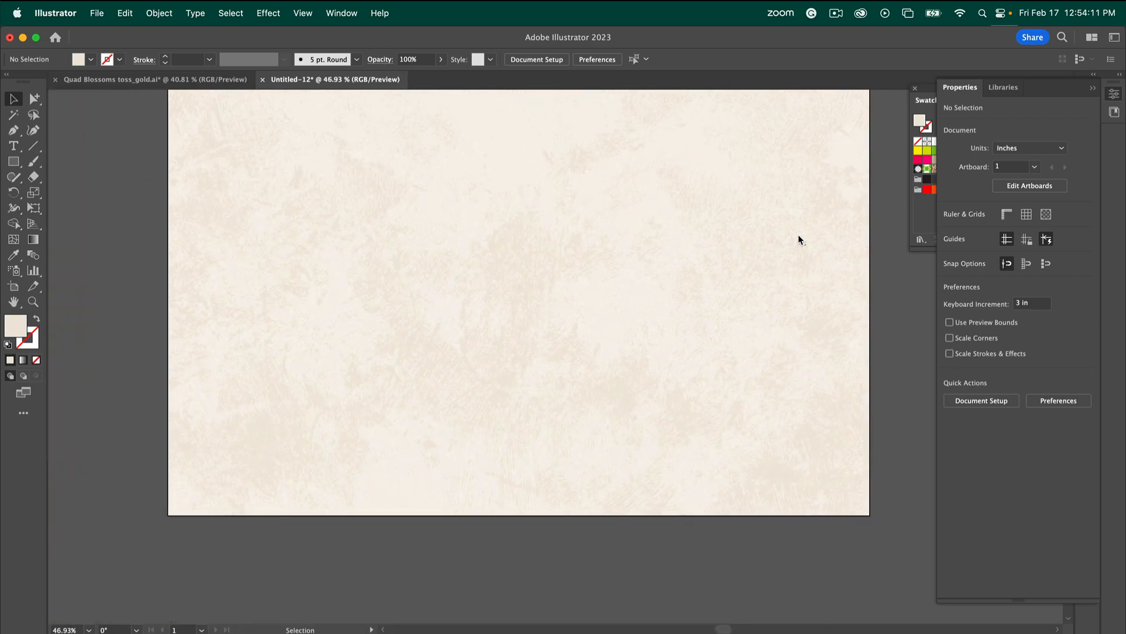
pyautogui.scroll(2, 798, 240)
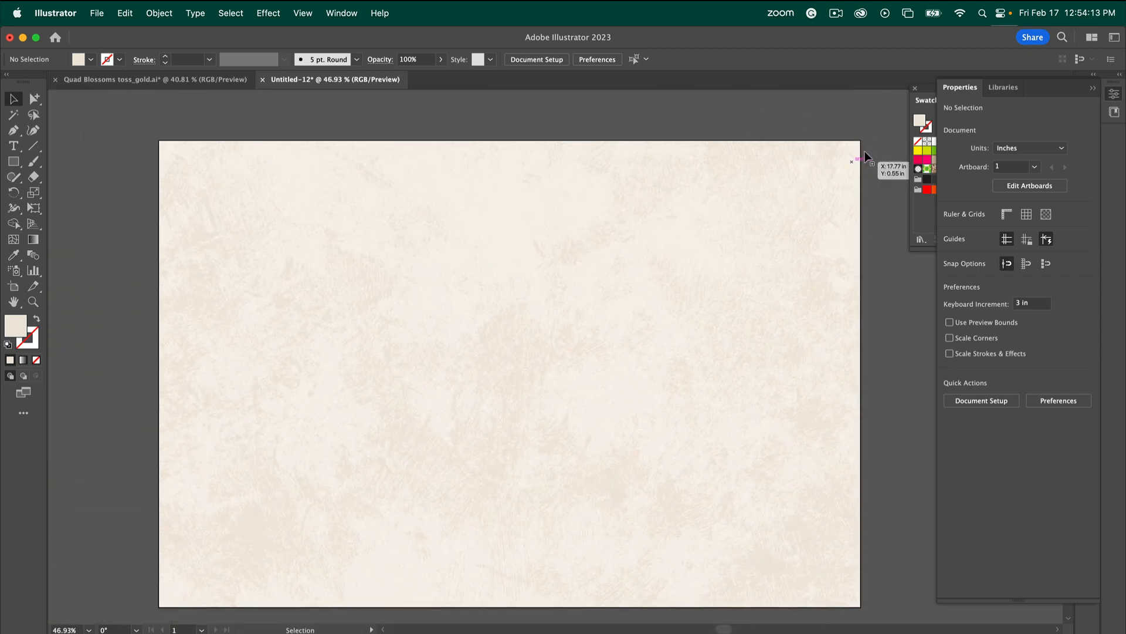
pyautogui.moveTo(131, 119); pyautogui.dragTo(881, 618)
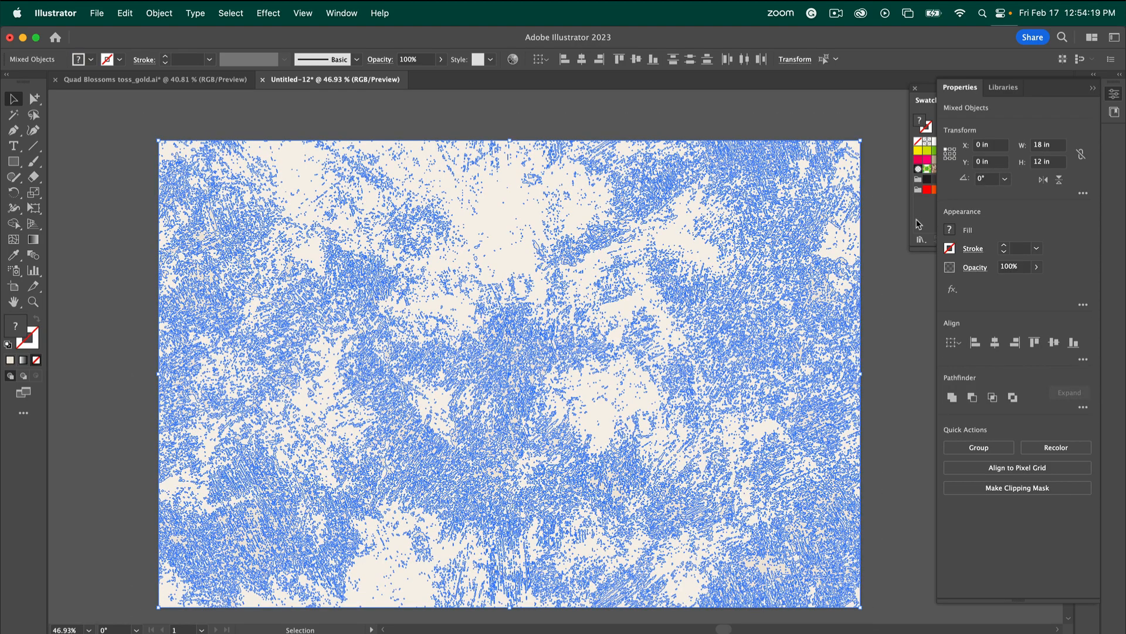
pyautogui.moveTo(748, 319); pyautogui.dragTo(929, 219)
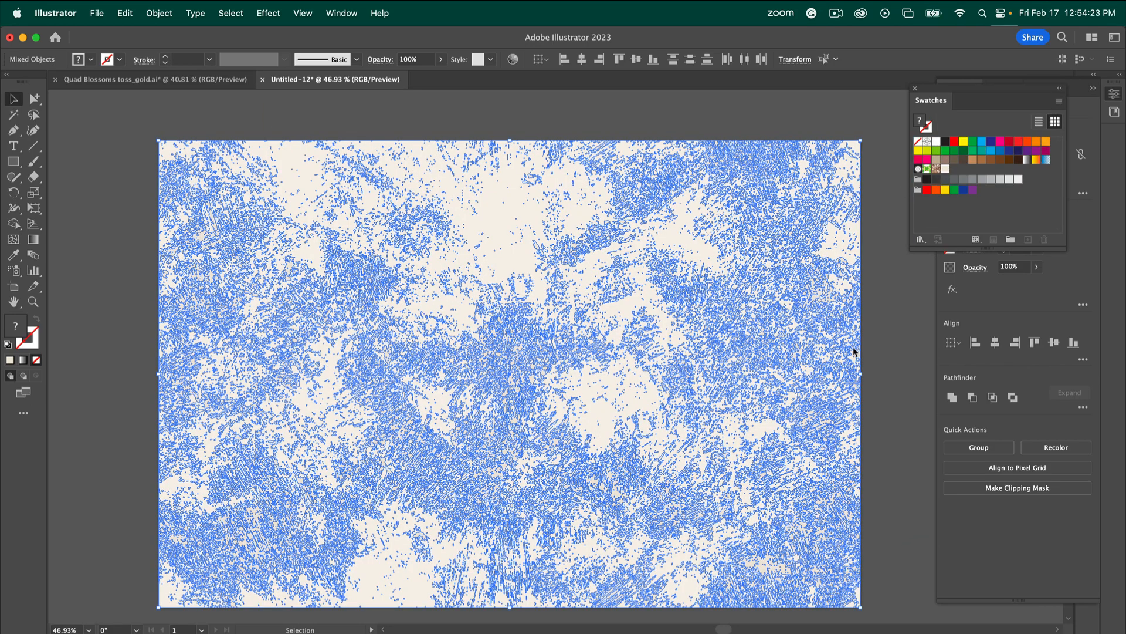
pyautogui.moveTo(854, 348); pyautogui.dragTo(853, 347)
# - Draw a large rectangle on the canvas to the right of the artboard and fill it with the new texture pattern swatch
pyautogui.hscroll(5, 853, 348)
pyautogui.scroll(-8, 853, 348)
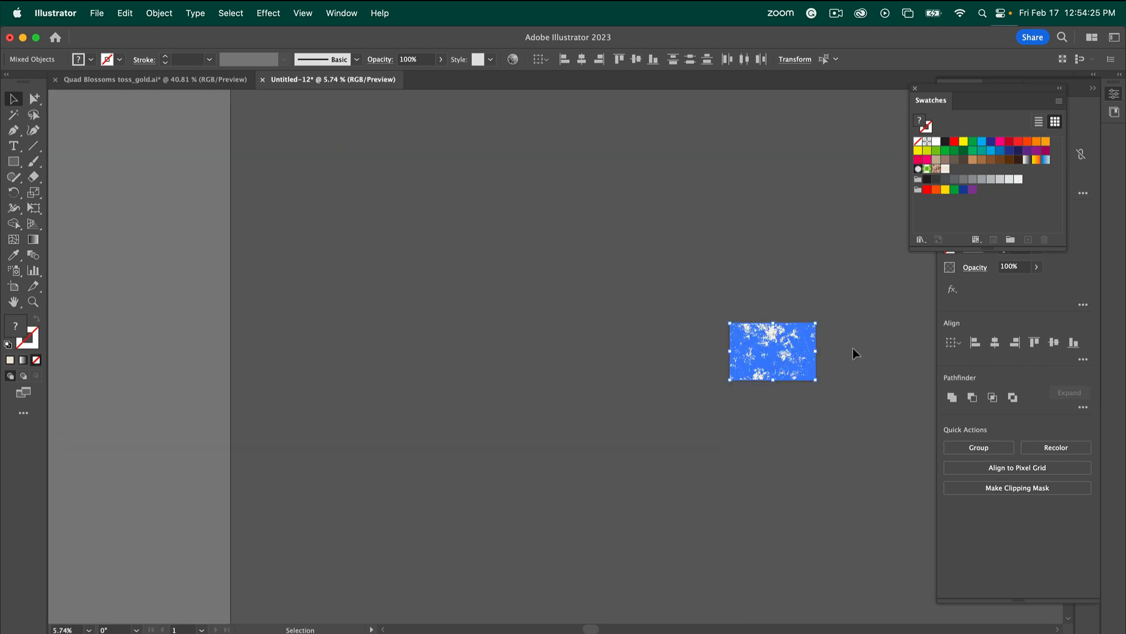
pyautogui.hscroll(10, 654, 379)
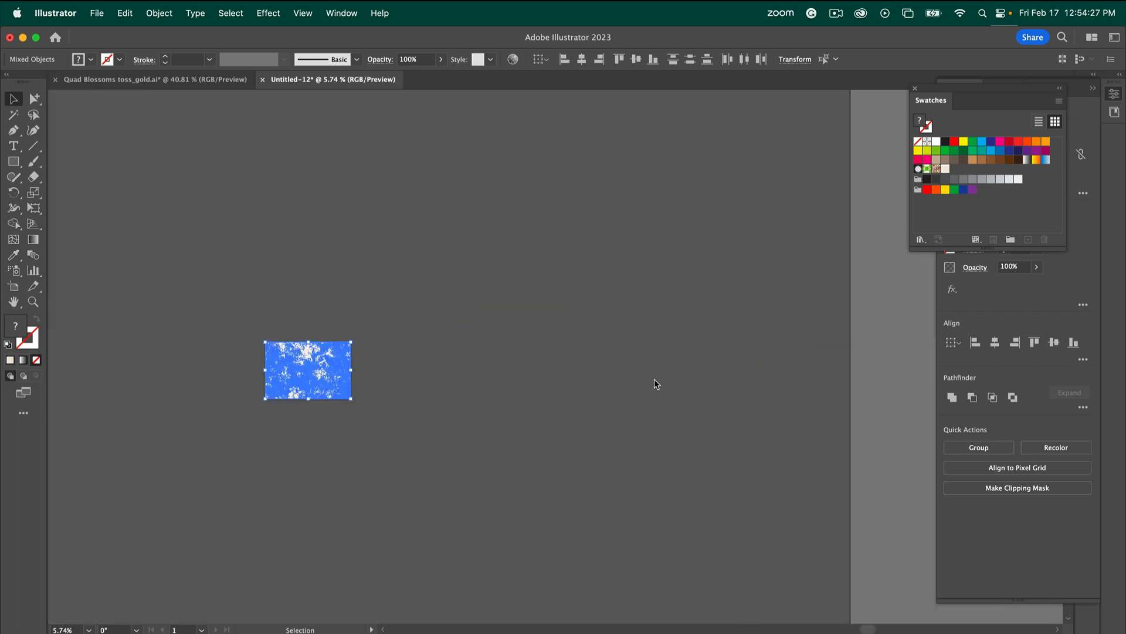
pyautogui.rightClick(655, 379)
pyautogui.click(15, 165)
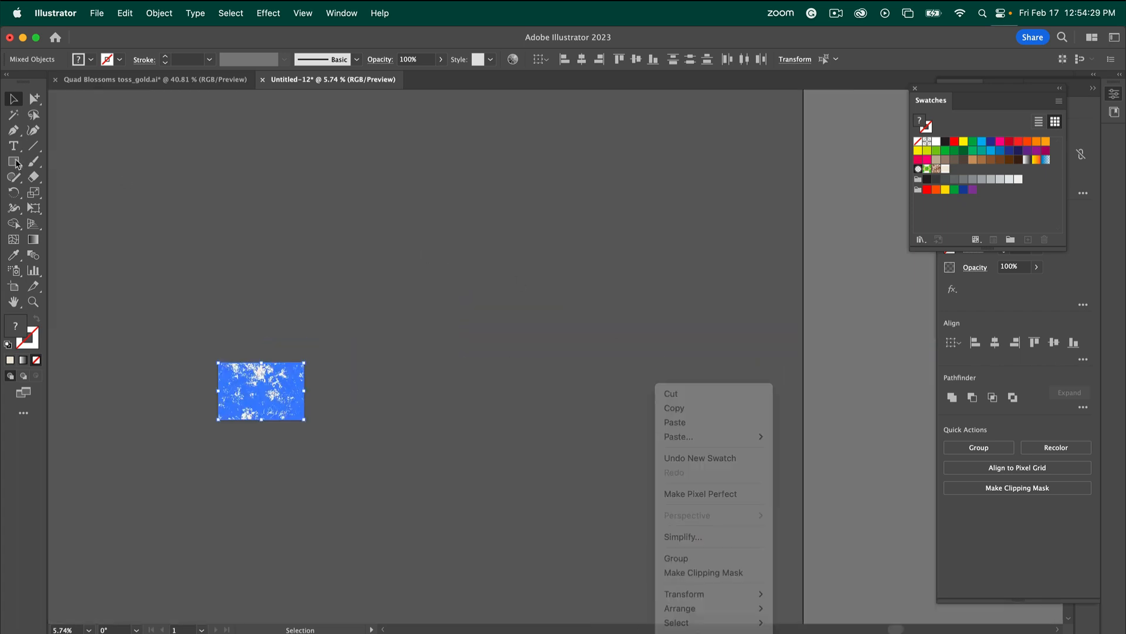
pyautogui.click(14, 162)
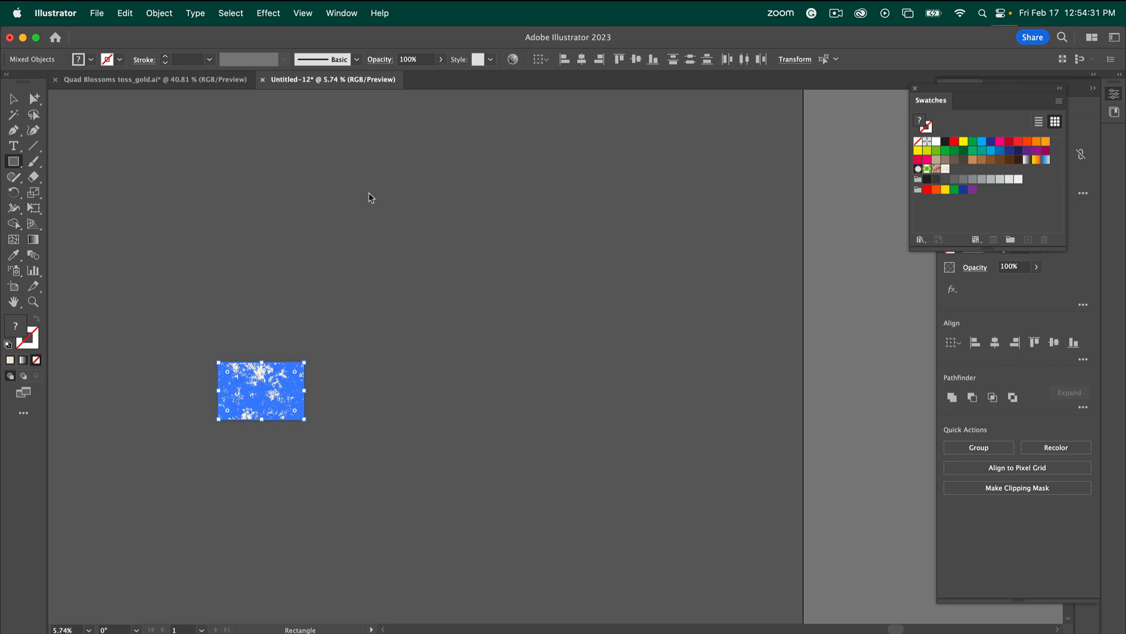
pyautogui.moveTo(351, 223)
pyautogui.mouseDown()
pyautogui.moveTo(580, 454)
pyautogui.moveTo(772, 589)
pyautogui.mouseUp()
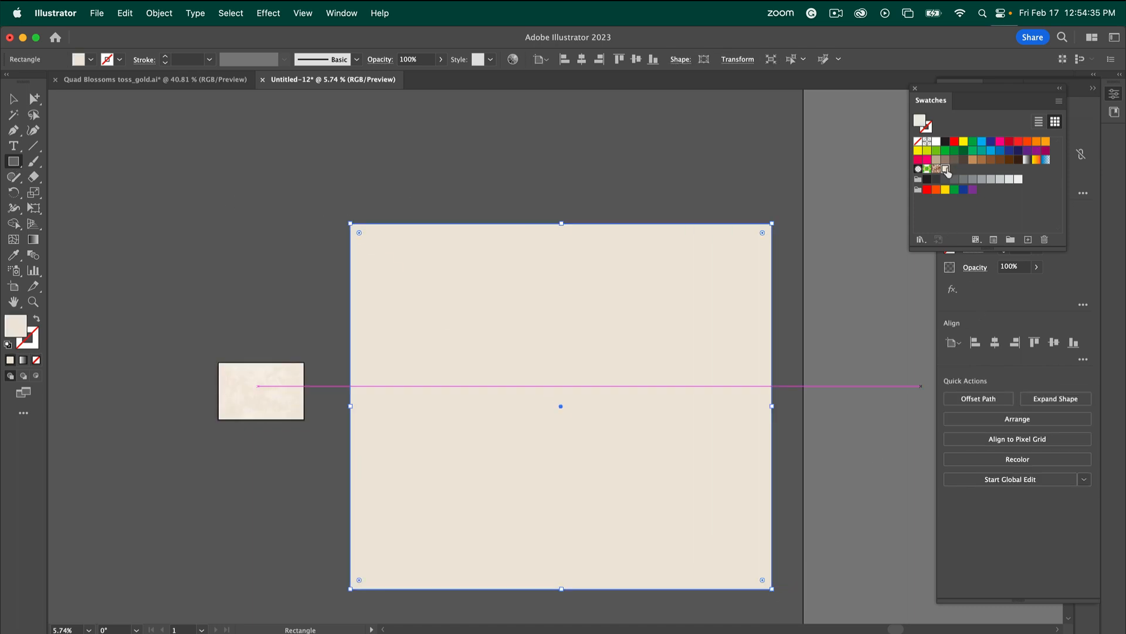
pyautogui.click(945, 169)
pyautogui.scroll(5, 676, 355)
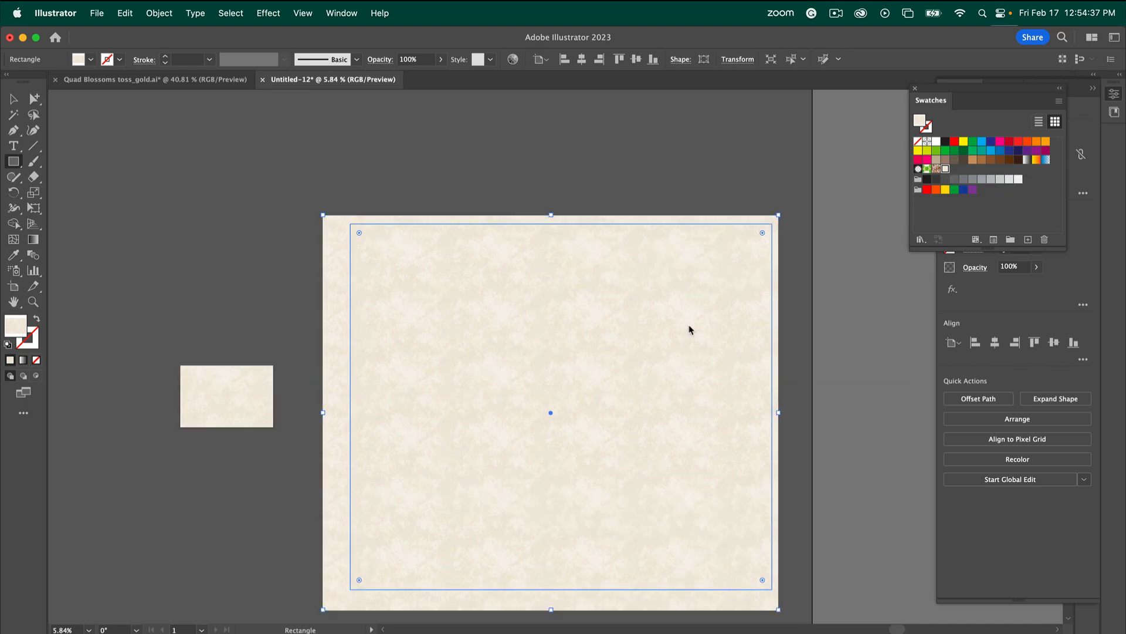
pyautogui.scroll(-2, 689, 326)
pyautogui.hscroll(-2, 689, 326)
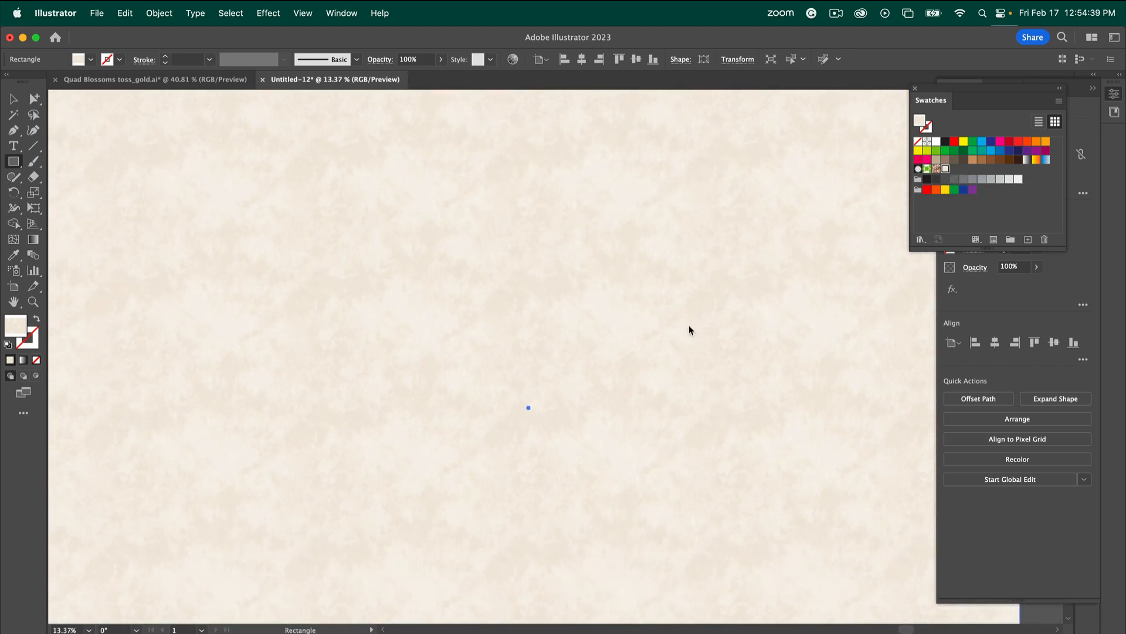